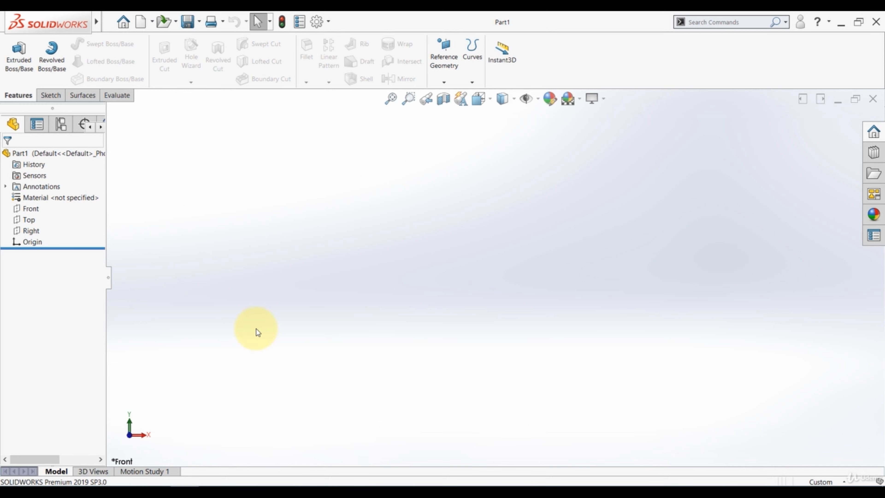
- Start a new sketch on the Front plane
left_click(29, 209)
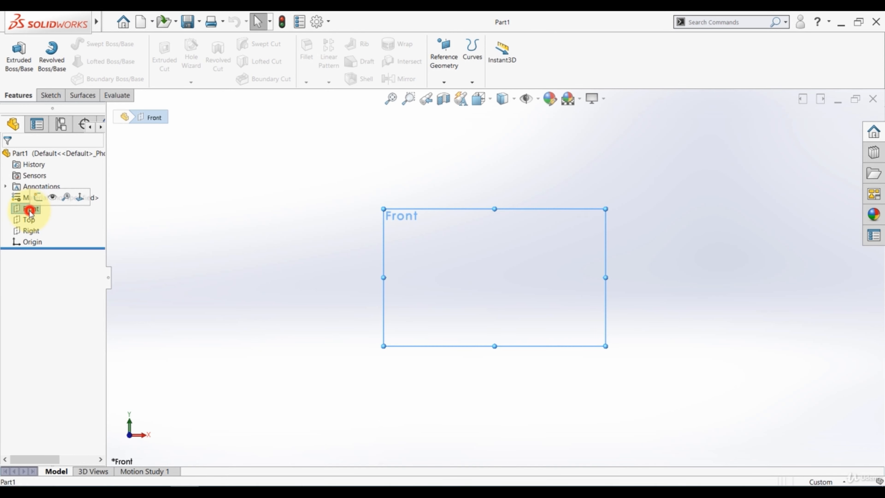
left_click(33, 197)
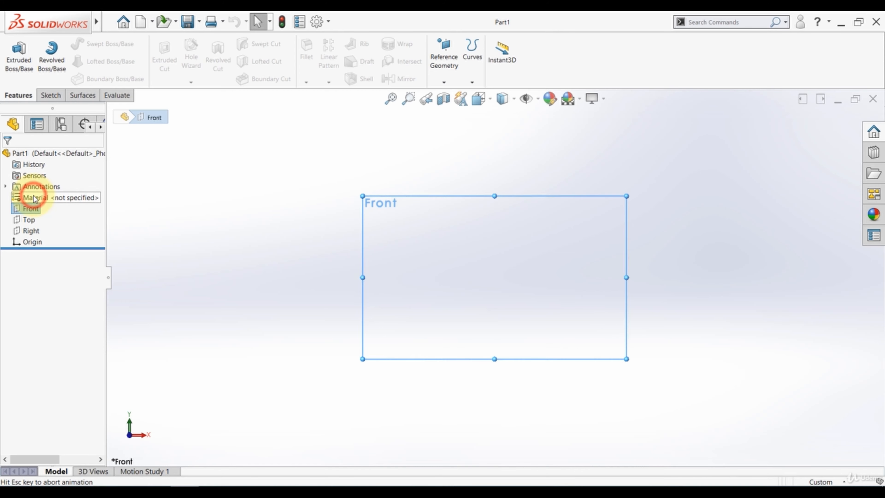
left_click(238, 228)
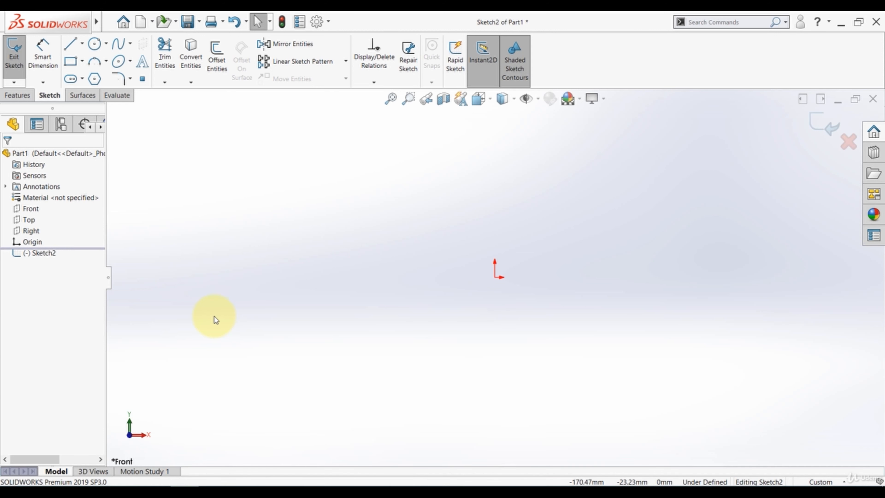
- Flip the view to the opposite side of the sketch plane and turn it back to face the front
left_click(50, 253)
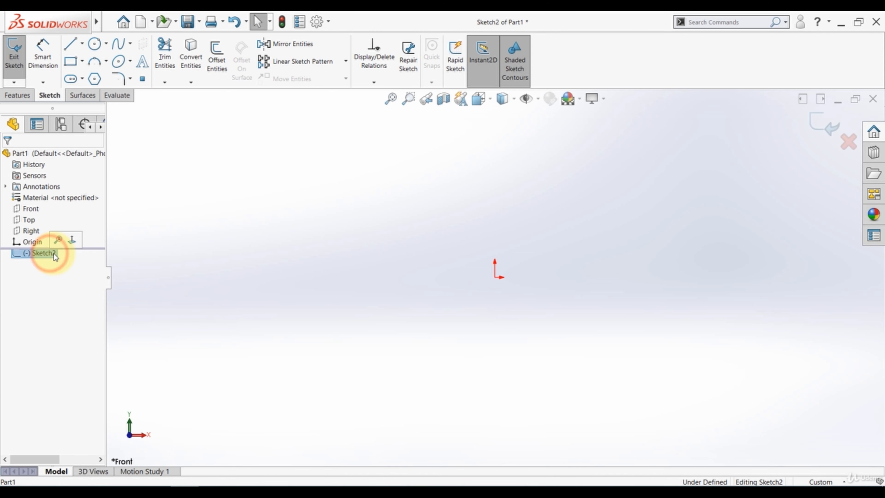
left_click(71, 244)
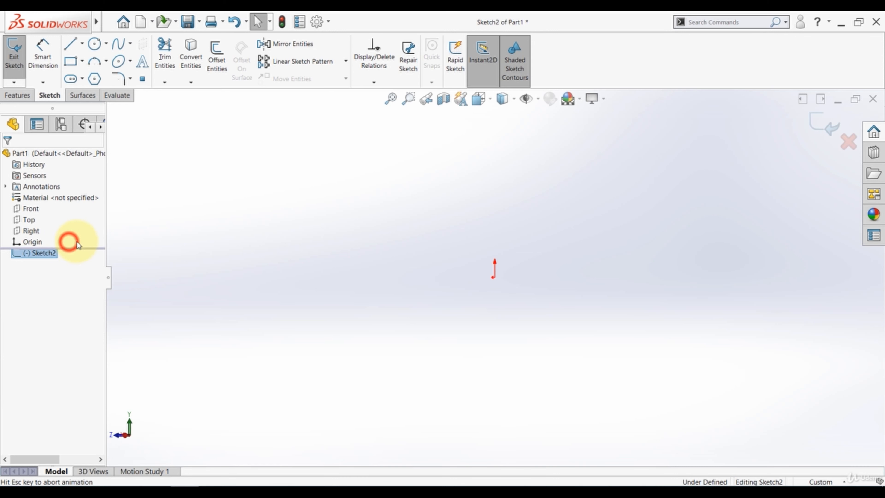
left_click(195, 252)
left_click(53, 254)
left_click(73, 242)
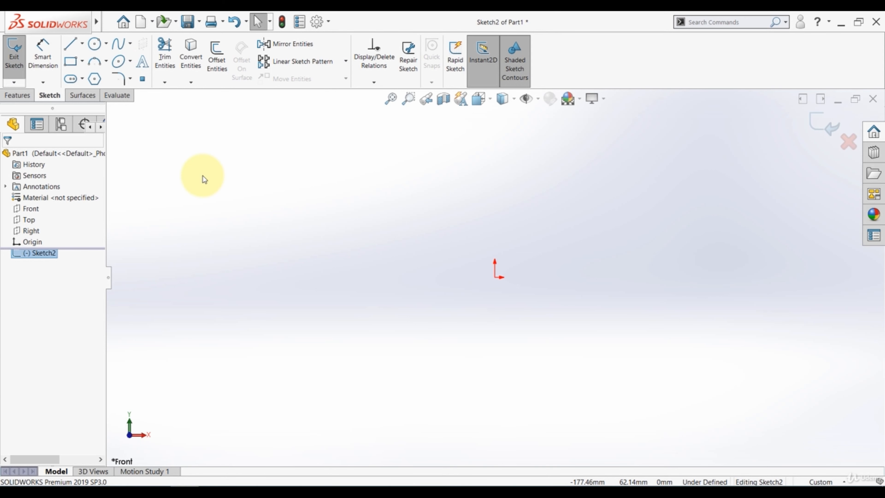
- Sketch a chain of three connected lines above the origin, the last one about 58 mm long
left_click(83, 45)
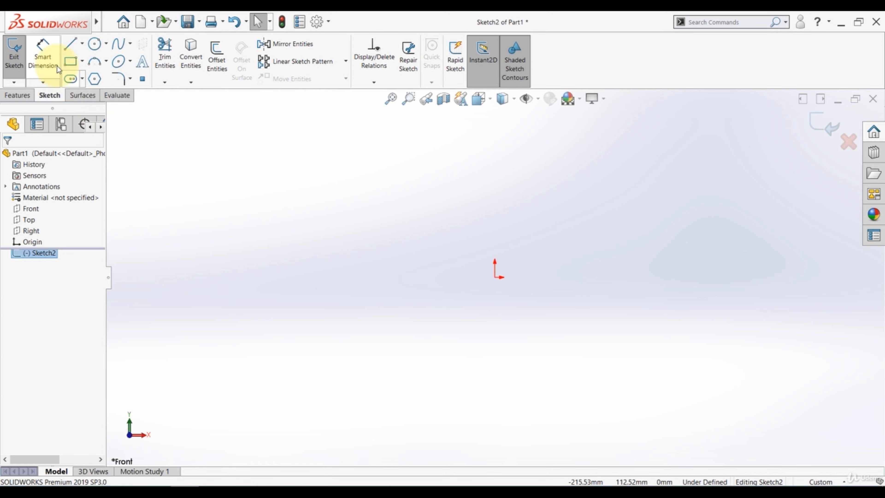
left_click(72, 44)
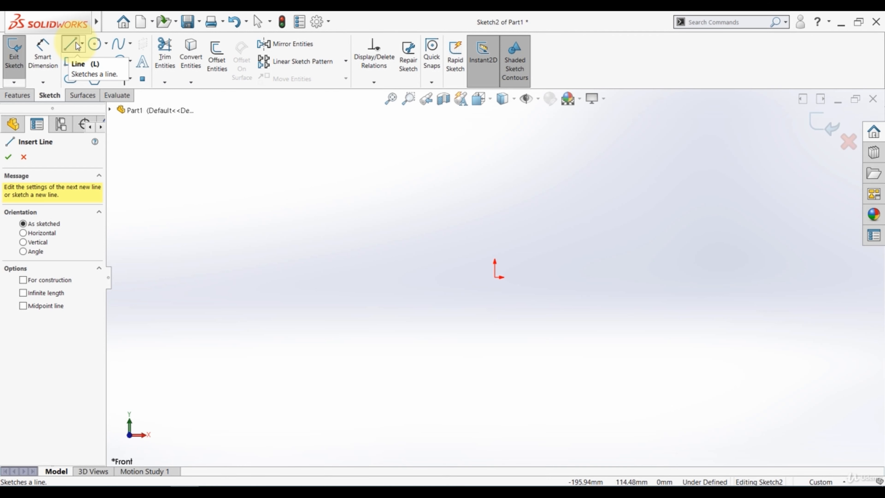
left_click(282, 230)
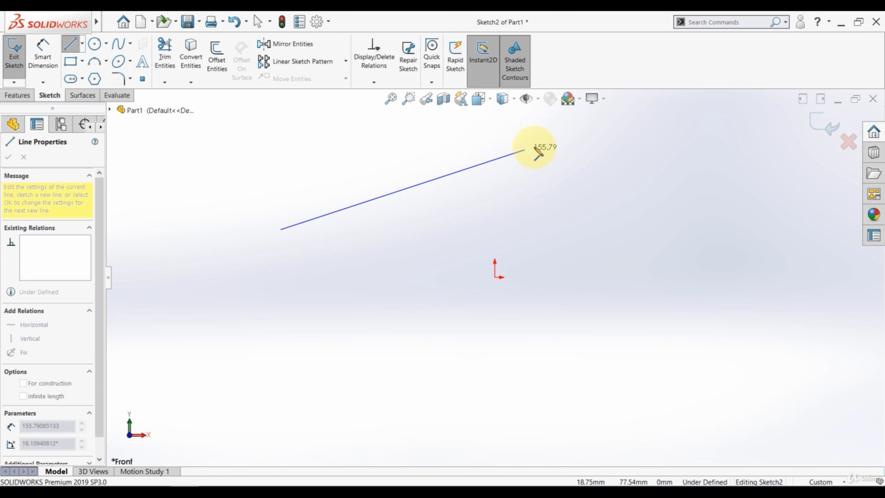
left_click(598, 159)
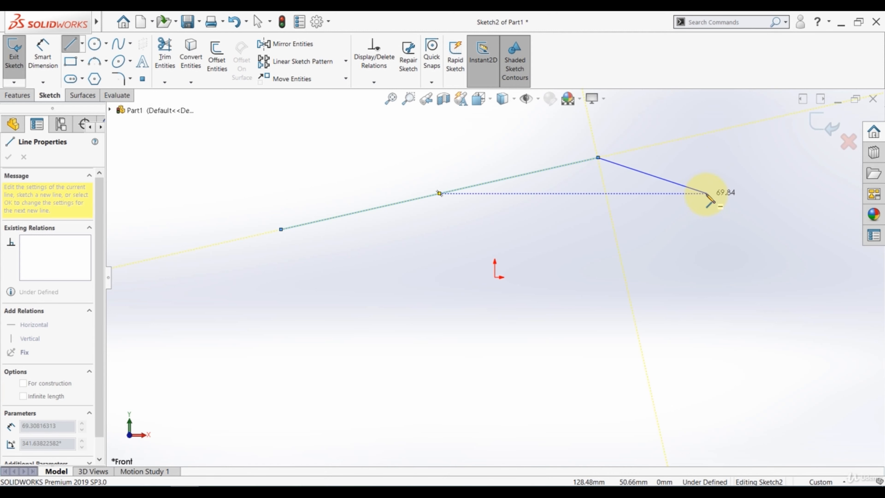
left_click(694, 225)
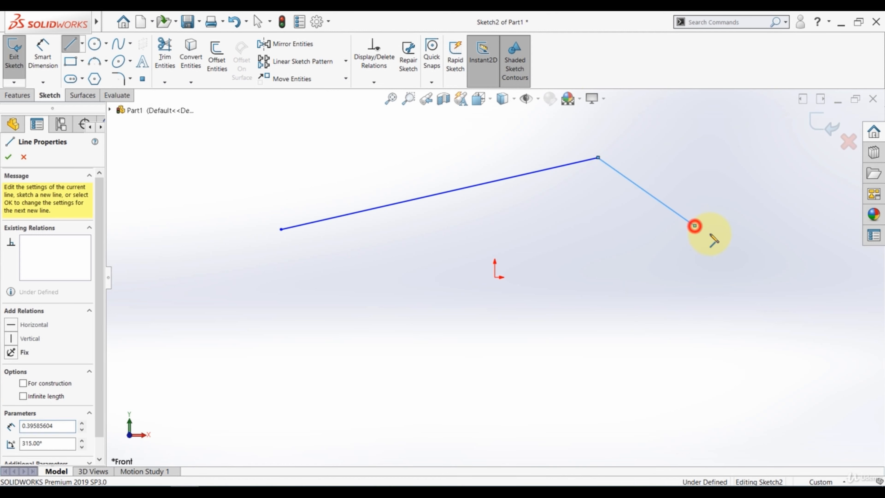
left_click(777, 177)
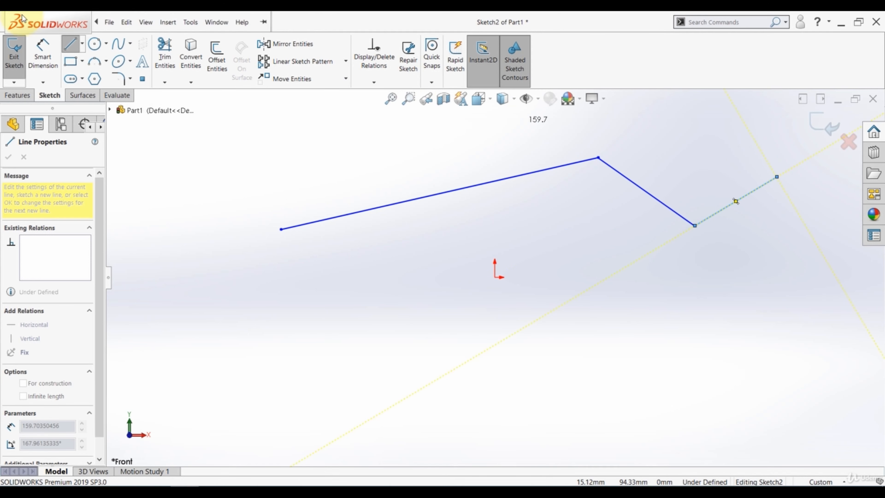
left_click(71, 48)
- Delete the last line of the chain, keeping the two lines before it
left_click(748, 222)
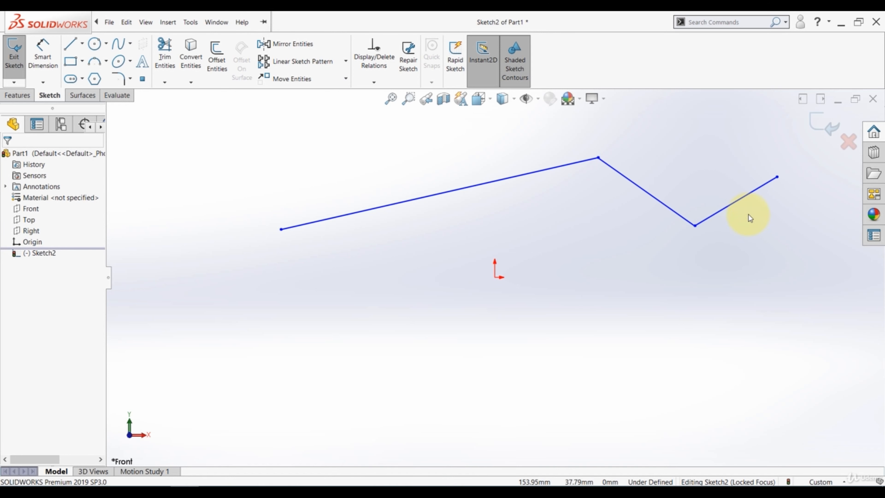
left_click(748, 197)
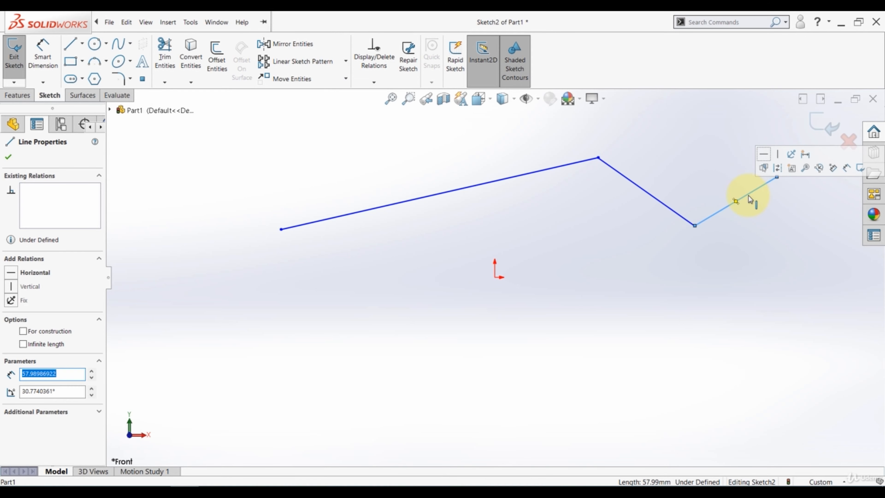
key("Delete")
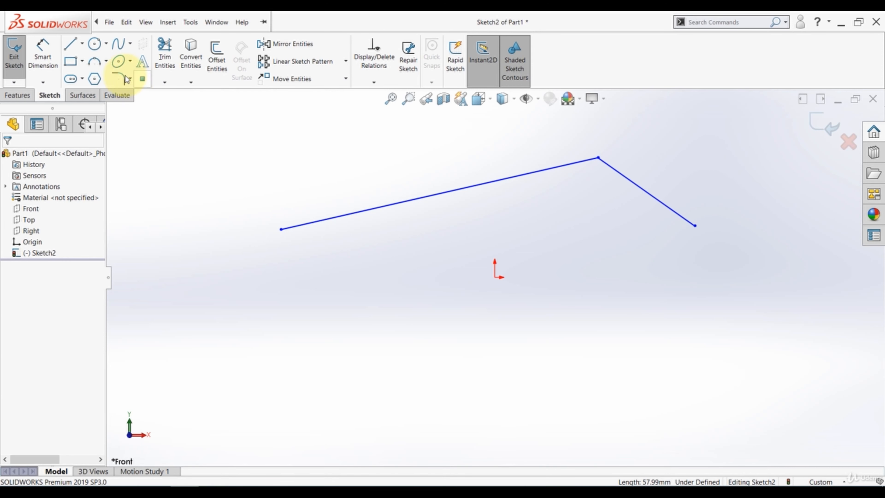
- Sketch a sloping centerline about 203 mm long below the origin and leave the line command
left_click(82, 44)
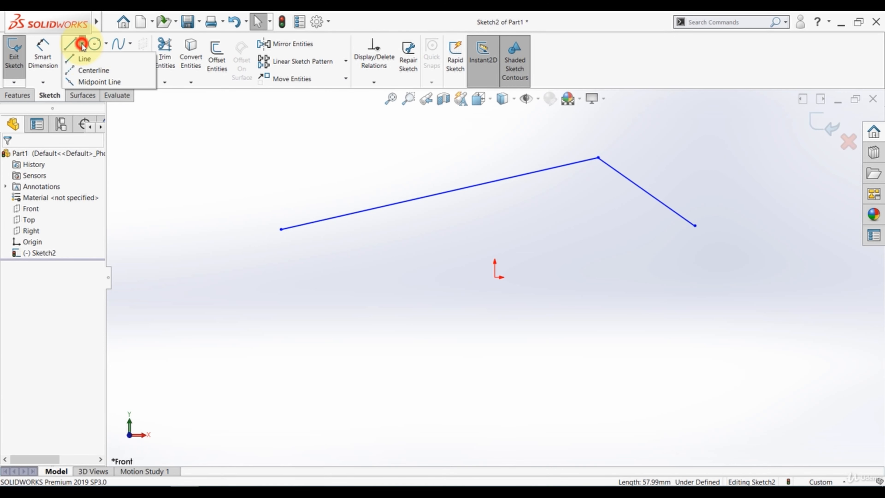
left_click(81, 70)
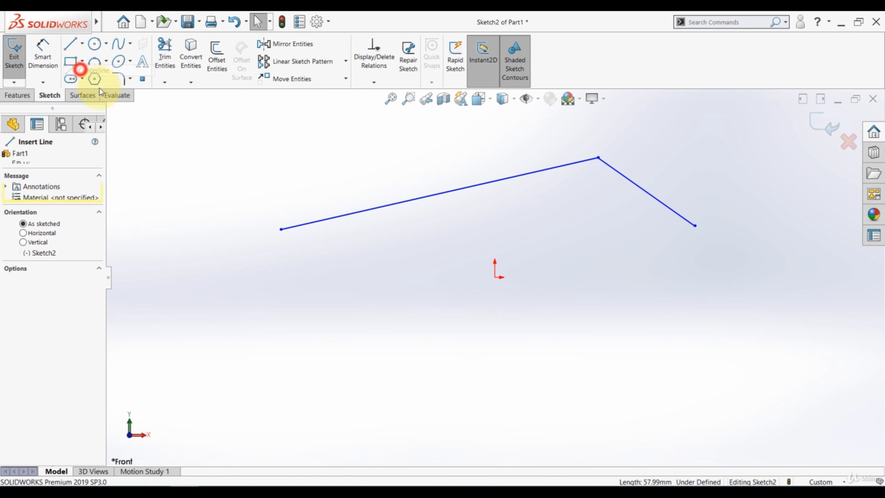
left_click(272, 357)
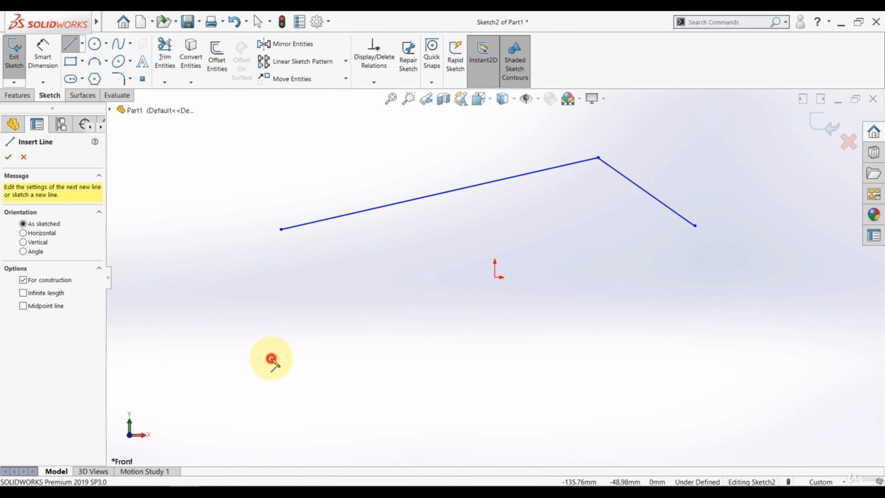
left_click(598, 289)
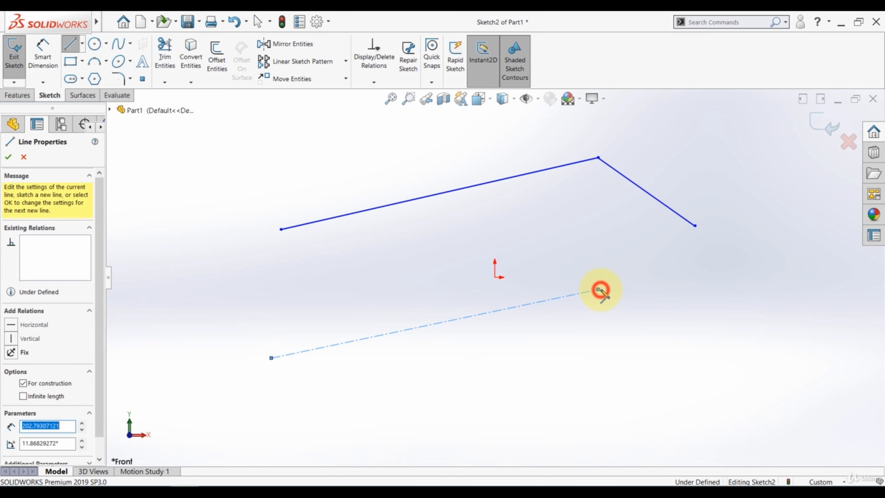
left_click(71, 44)
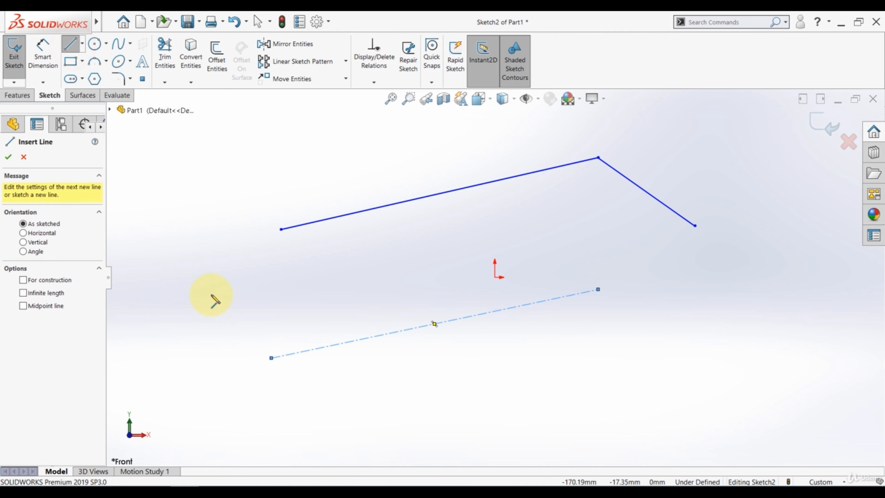
key("Escape")
left_click(243, 296)
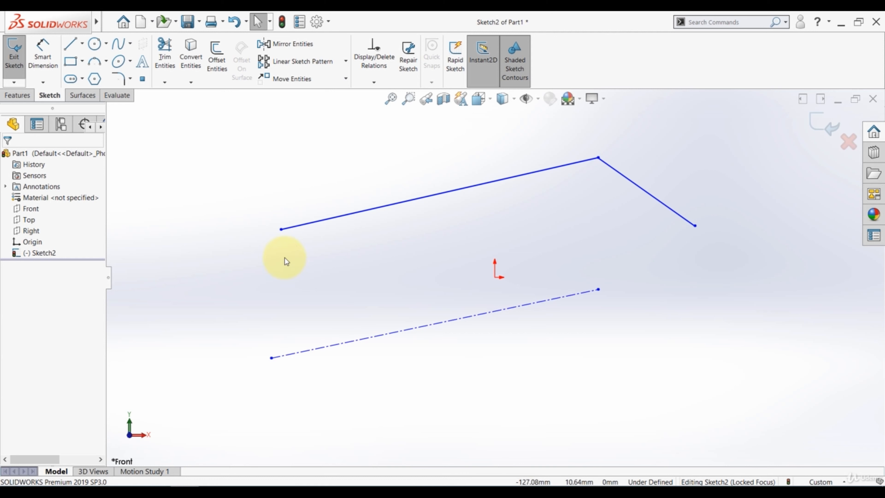
- Sketch sloping midpoint lines, one above and left of the chain and one below the centerline
left_click(81, 46)
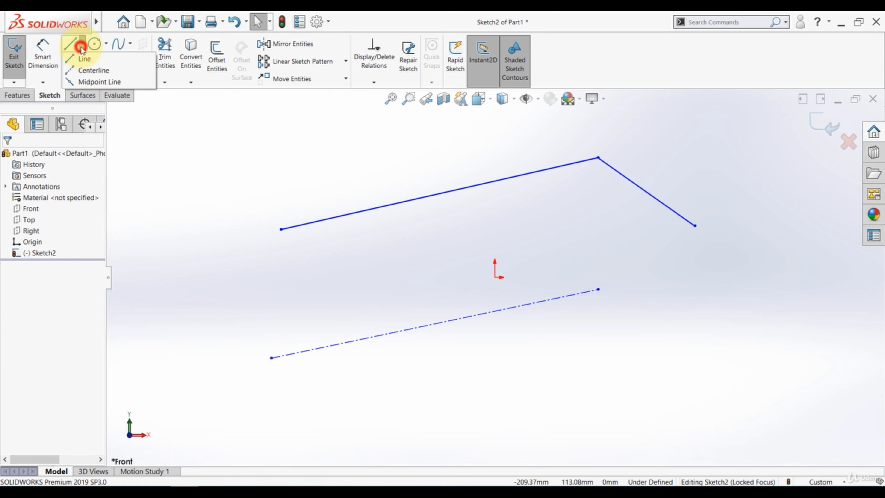
left_click(83, 82)
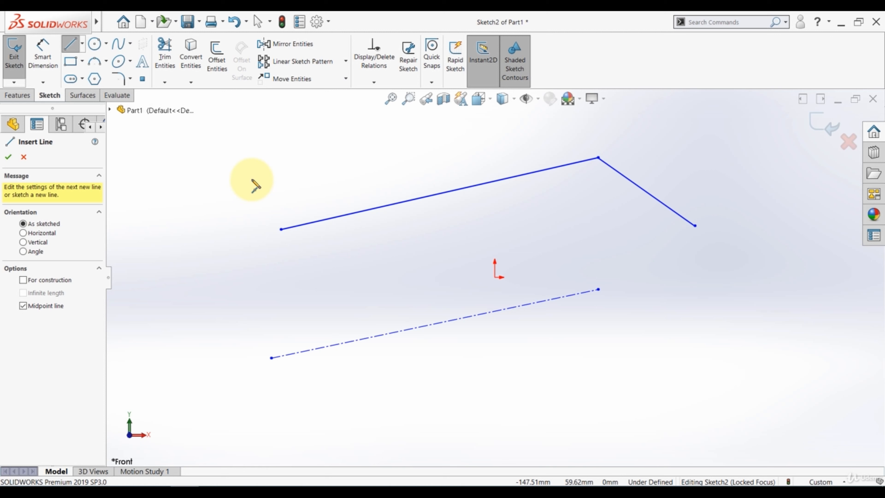
left_click(257, 165)
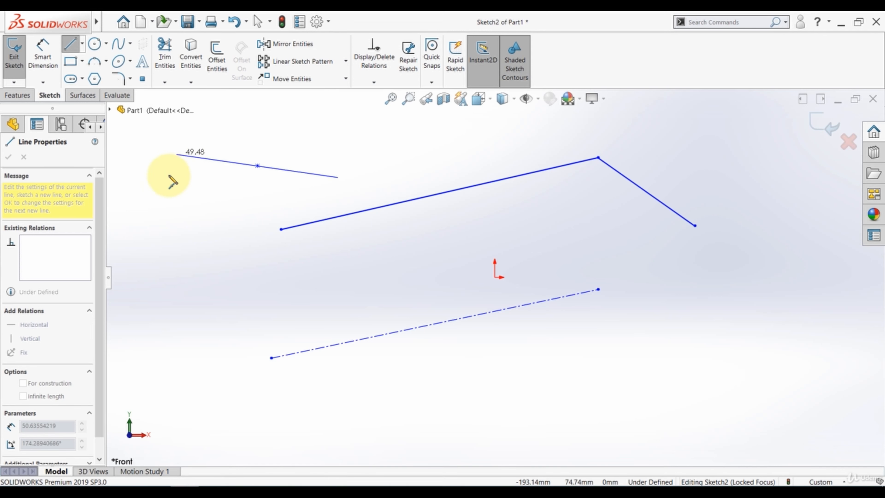
left_click(157, 226)
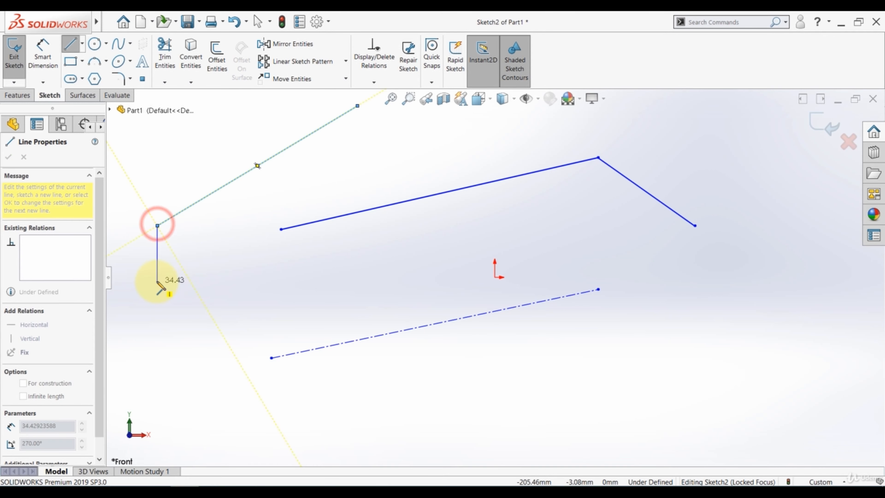
key("Escape")
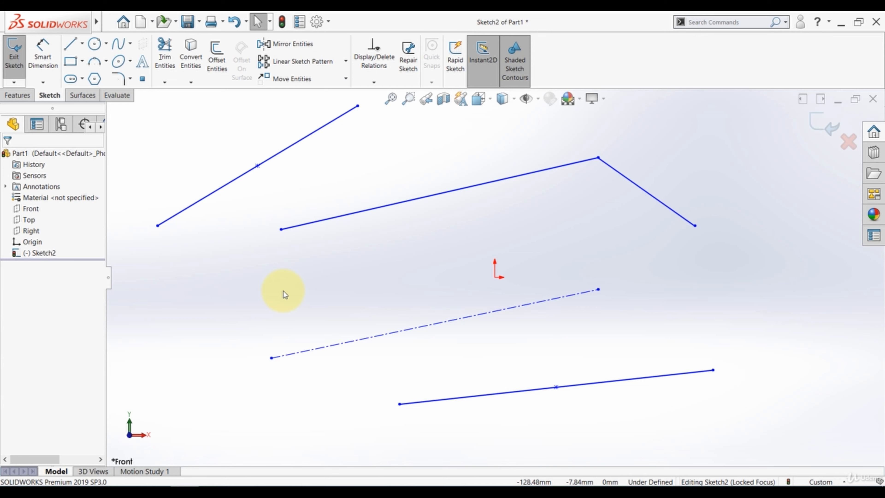
- Select all the lines in the sketch together and delete them
scroll(284, 290, "up", 4)
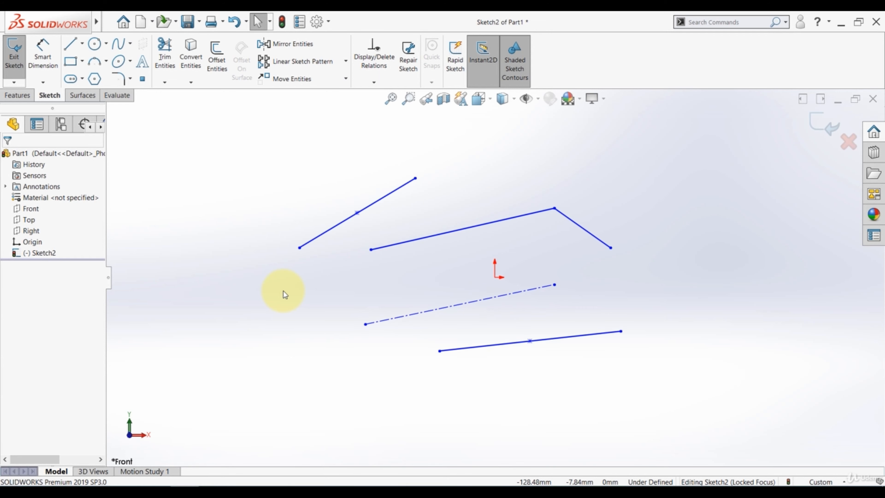
left_click(669, 154)
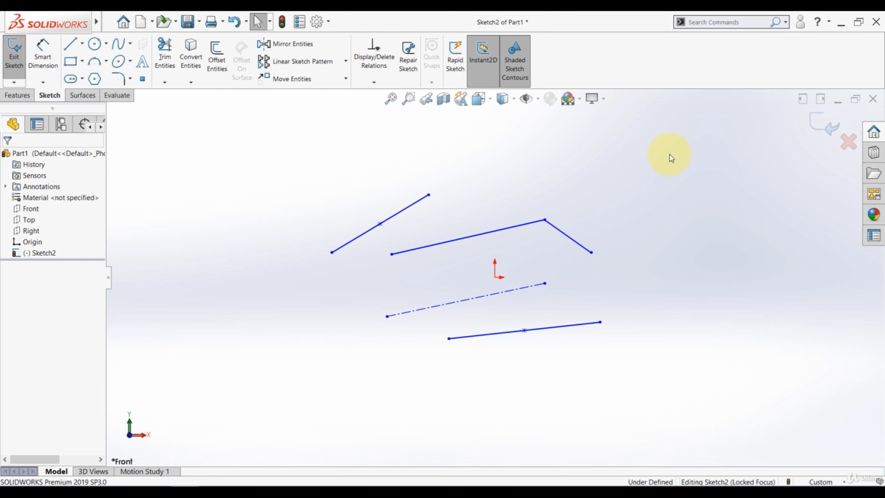
mouse_move(669, 154)
left_mouse_down()
mouse_move(461, 333)
mouse_move(327, 400)
mouse_move(298, 403)
left_mouse_up()
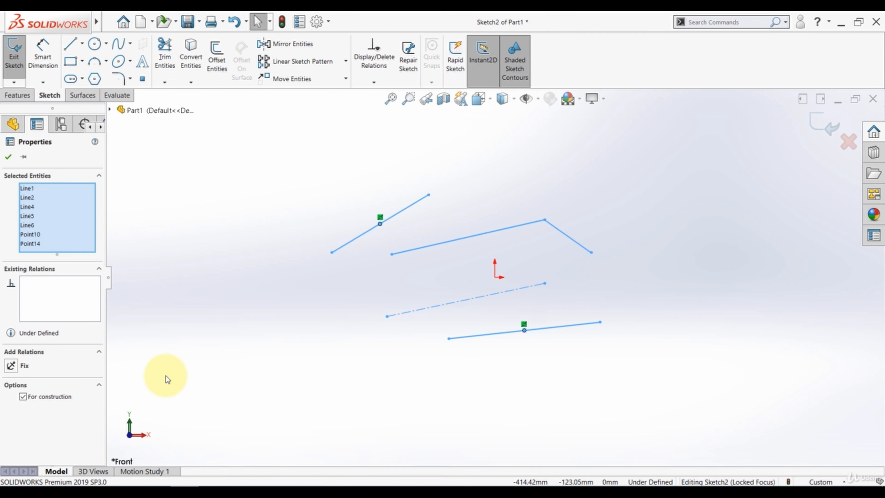
key("Delete")
left_click(389, 101)
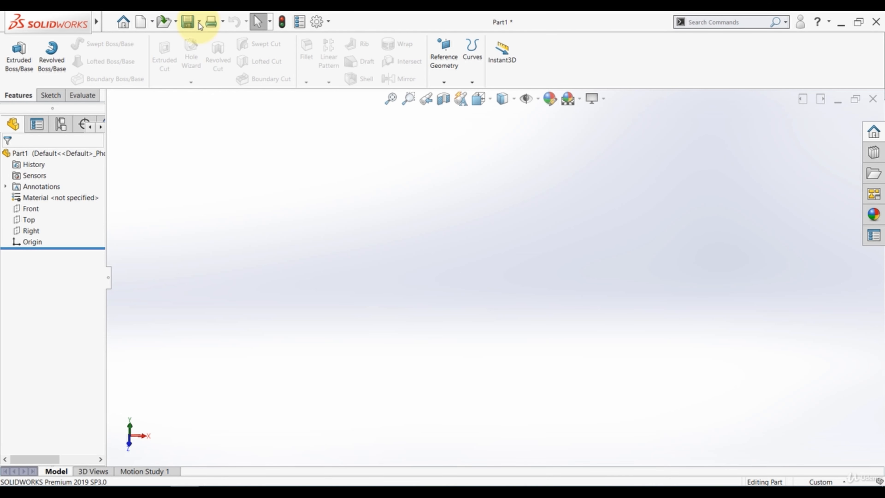
- Start a fresh sketch on the Front plane
left_click(26, 210)
left_click(34, 197)
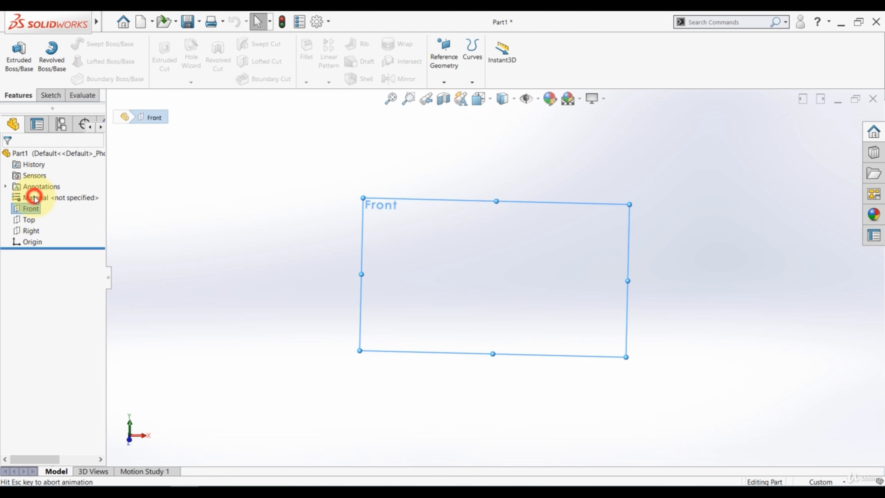
left_click(212, 173)
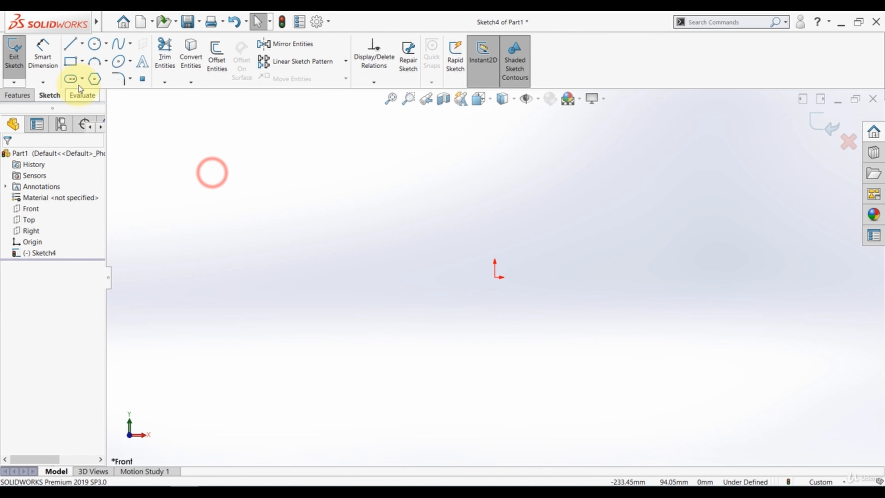
- Sketch a corner rectangle above and left of the origin, starting at about X -158 mm, Y 11 mm
left_click(83, 62)
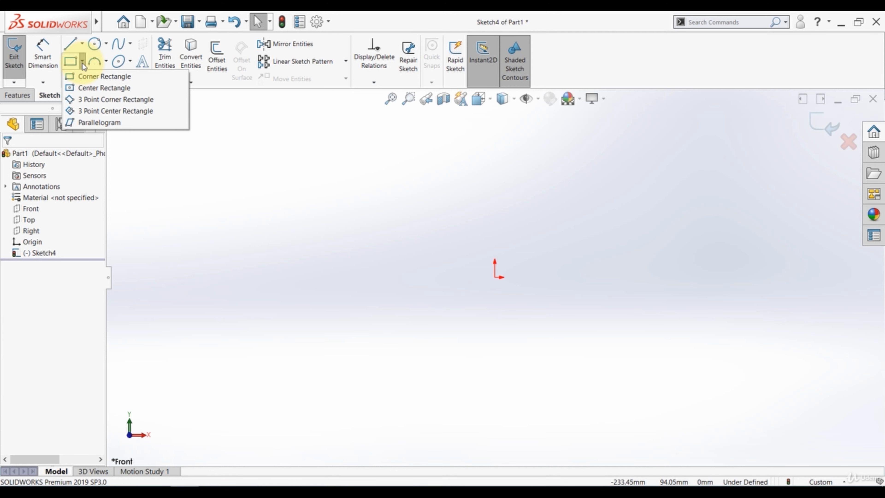
left_click(85, 76)
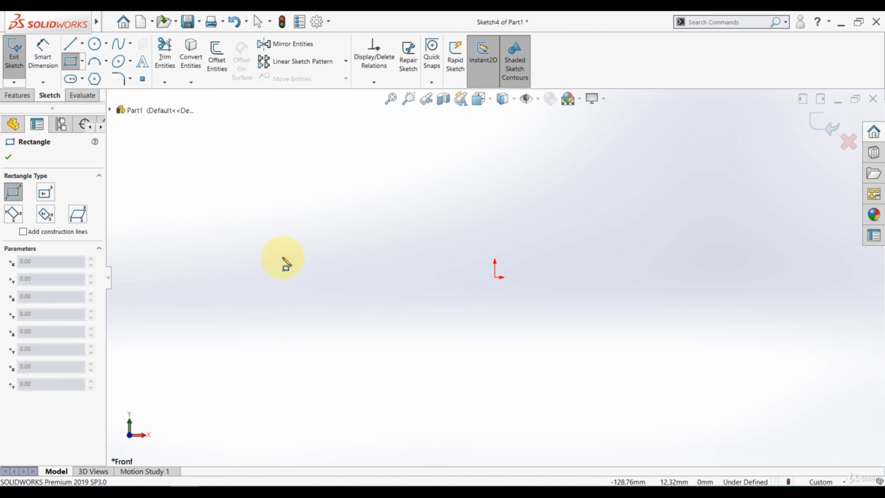
mouse_move(236, 259)
left_mouse_down()
mouse_move(296, 172)
mouse_move(338, 154)
mouse_move(349, 159)
left_mouse_up()
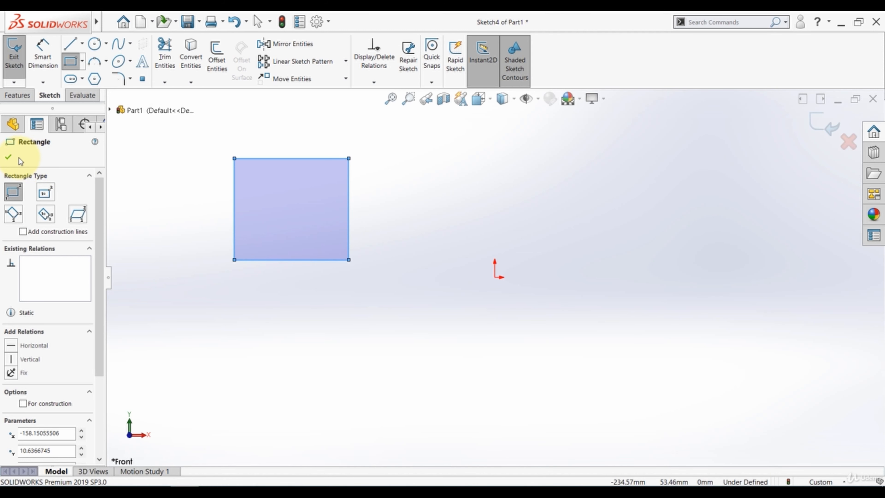
- Sketch a center rectangle of about 52 by 43 mm above and right of the origin
left_click(9, 157)
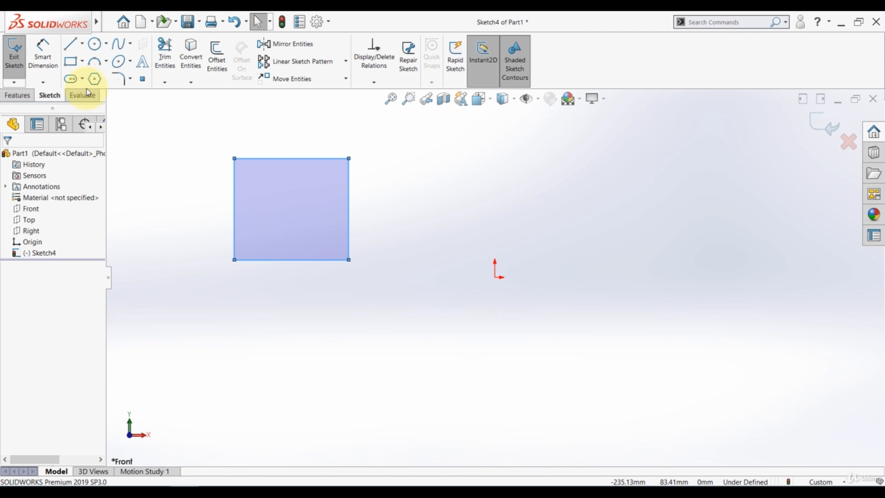
left_click(85, 65)
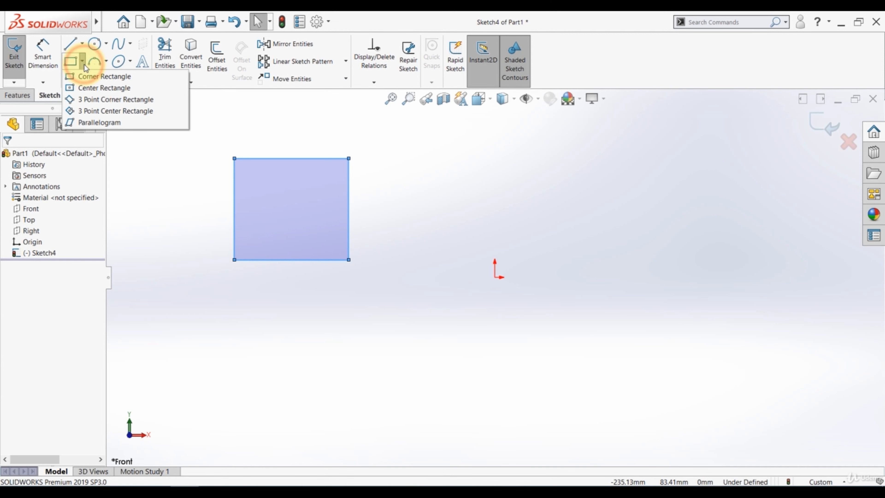
left_click(78, 92)
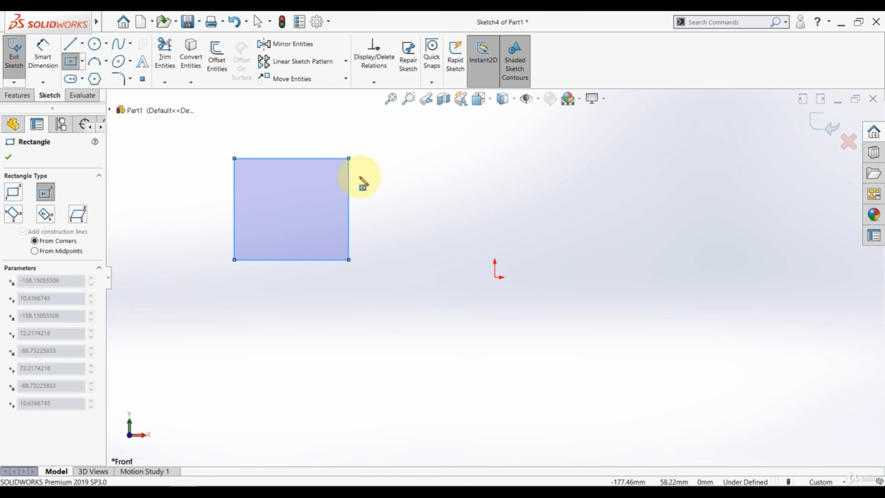
left_click(566, 204)
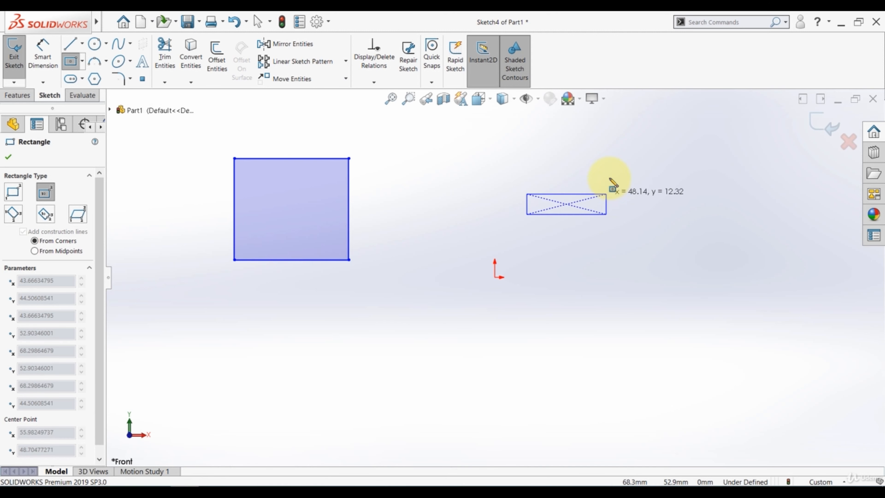
left_click(609, 169)
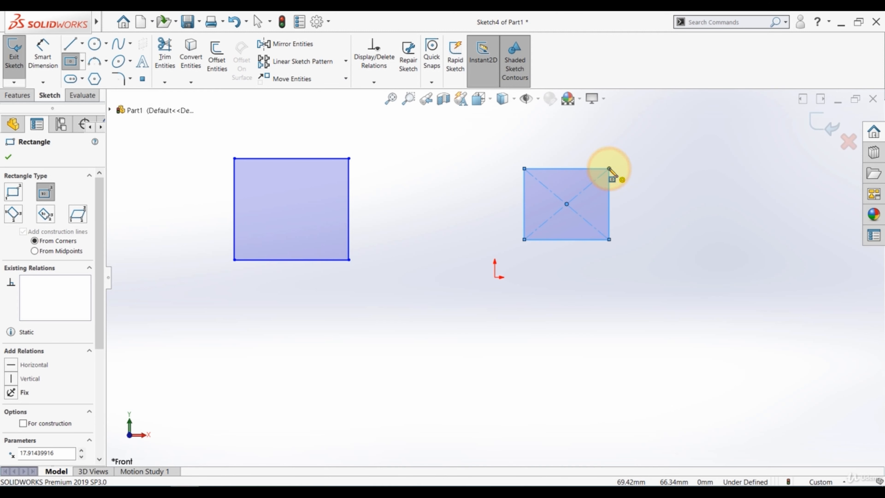
left_click(9, 158)
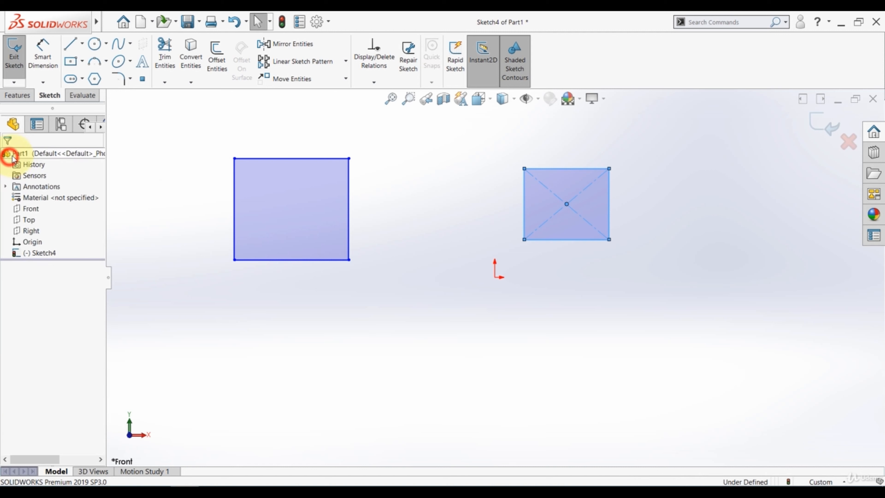
- Sketch a tilted 3 point corner rectangle below the corner rectangle, starting at about X -163 mm, Y -51 mm, with its first edge sloping down to the right
left_click(81, 62)
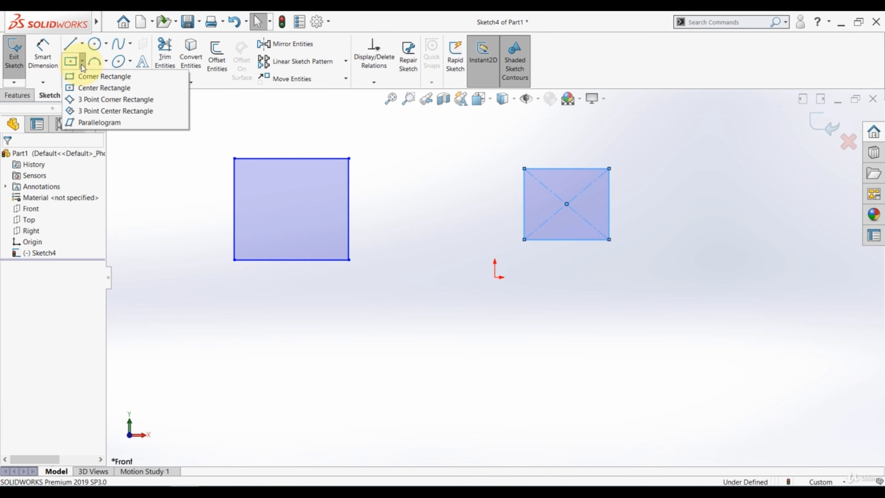
left_click(94, 101)
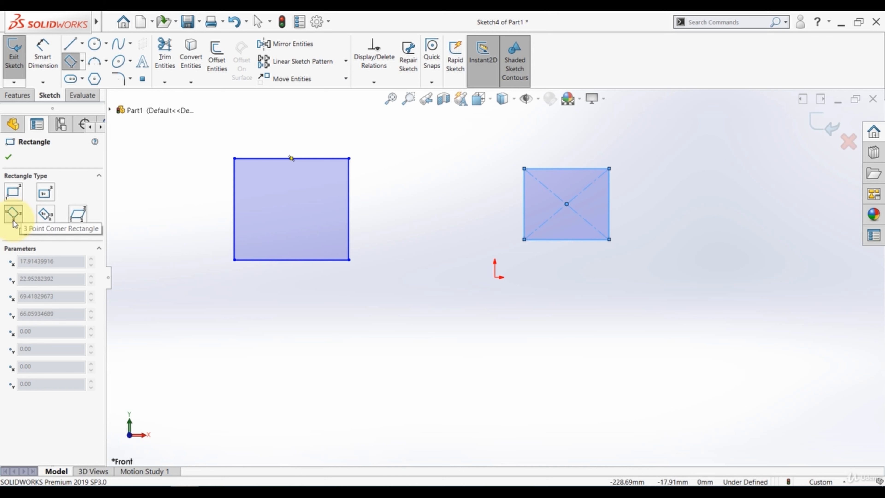
left_click(14, 213)
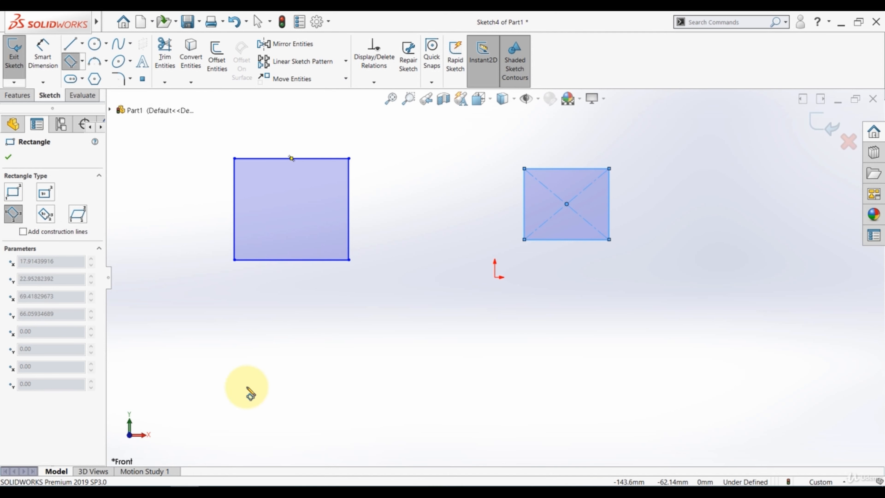
left_click(227, 363)
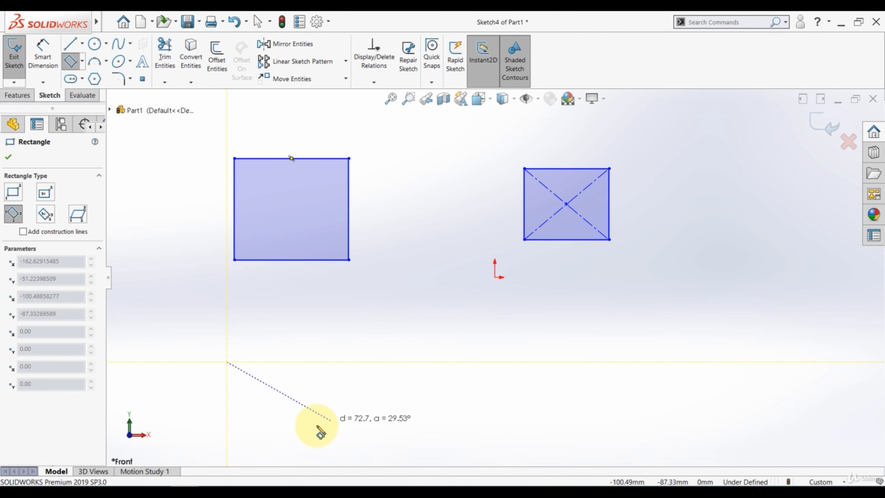
left_click(372, 448)
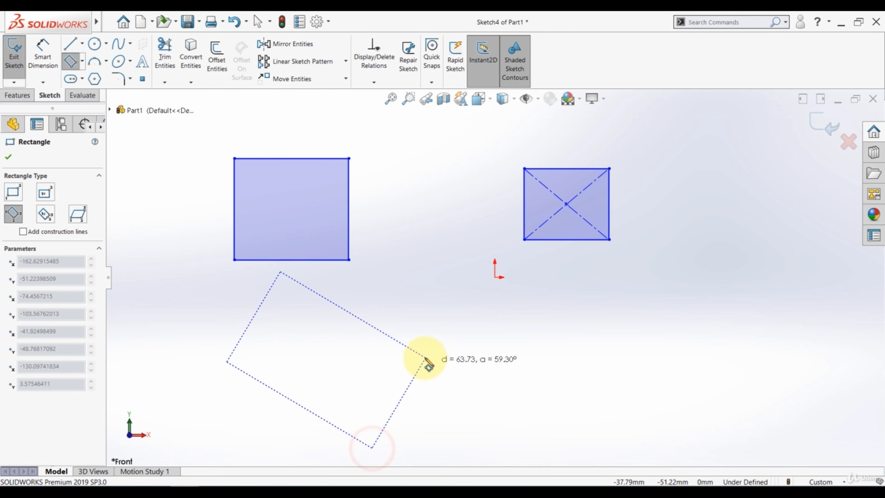
left_click(424, 363)
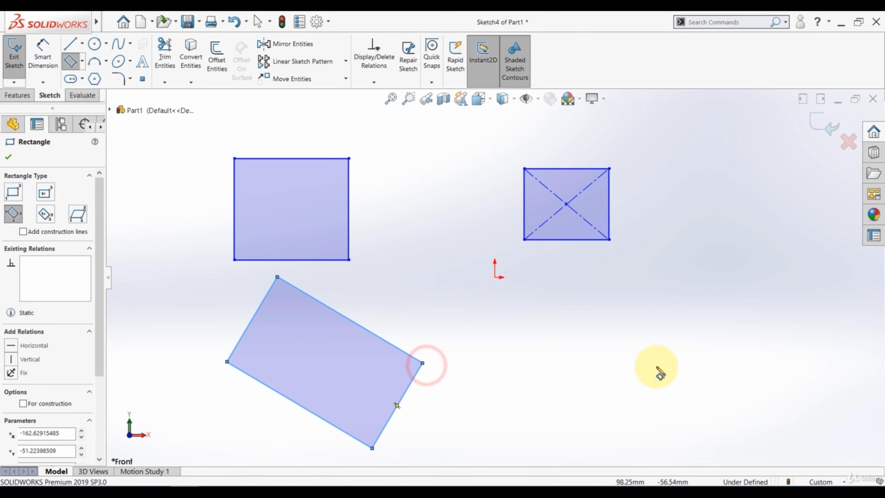
- Sketch a second tilted 3 point corner rectangle below and right of the origin, starting at about X 101 mm, Y -29 mm
left_click(660, 324)
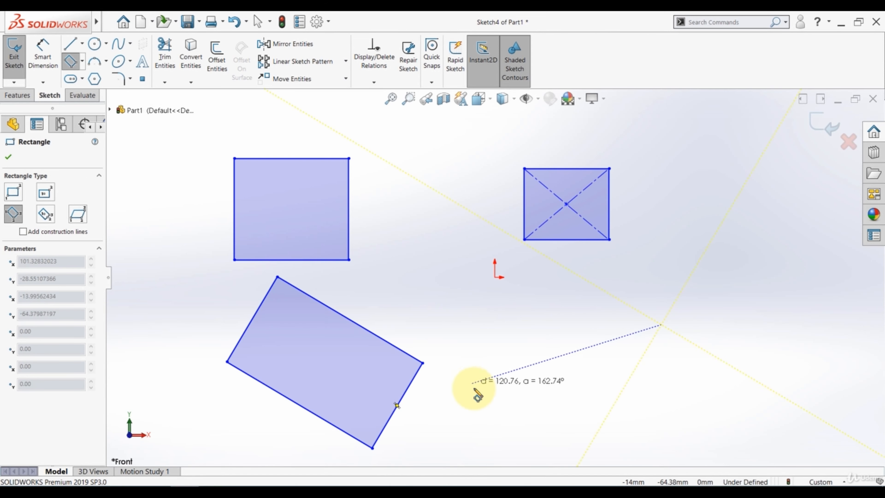
left_click(489, 398)
left_click(555, 451)
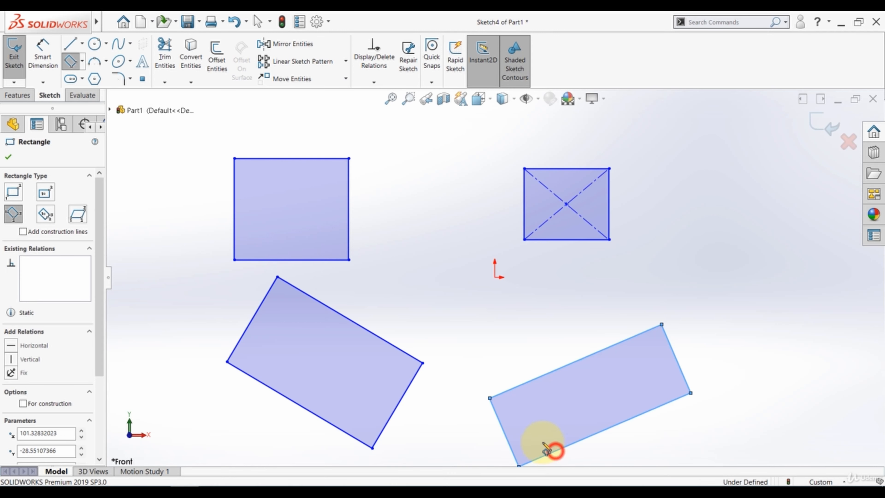
scroll(457, 367, "up", 1)
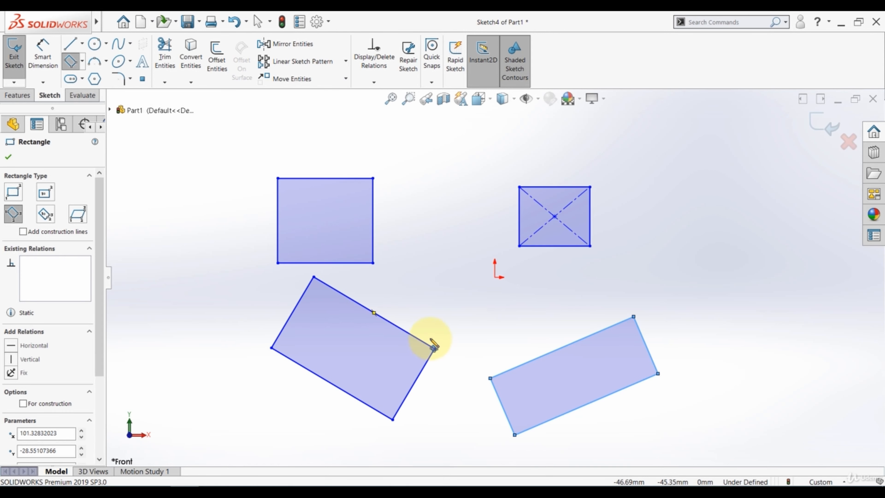
left_click(8, 156)
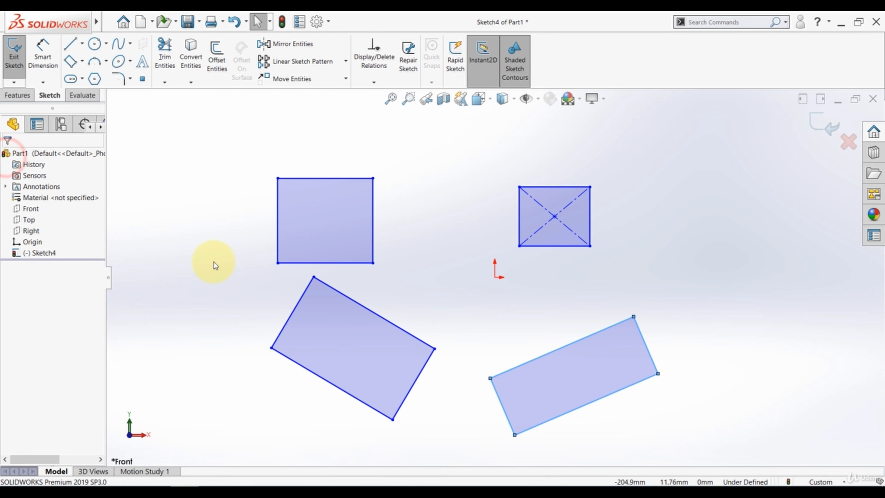
left_click(214, 262)
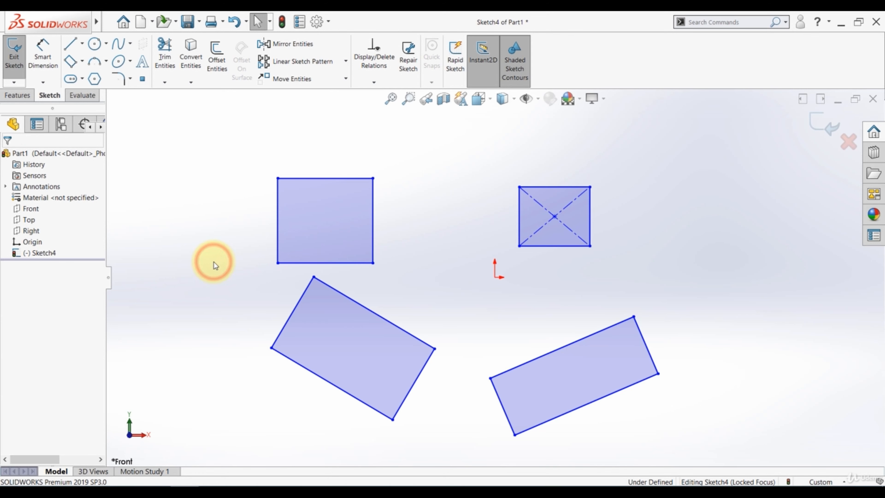
- Sketch a large tilted 3 point center rectangle left of the other rectangles, centred at about X -356 mm, Y -15 mm
key("z")
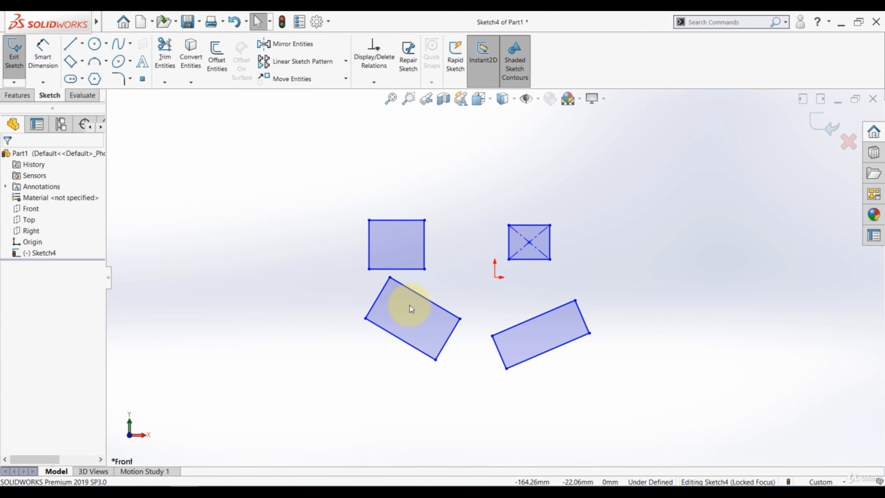
scroll(411, 305, "down", 1)
scroll(411, 305, "up", 1)
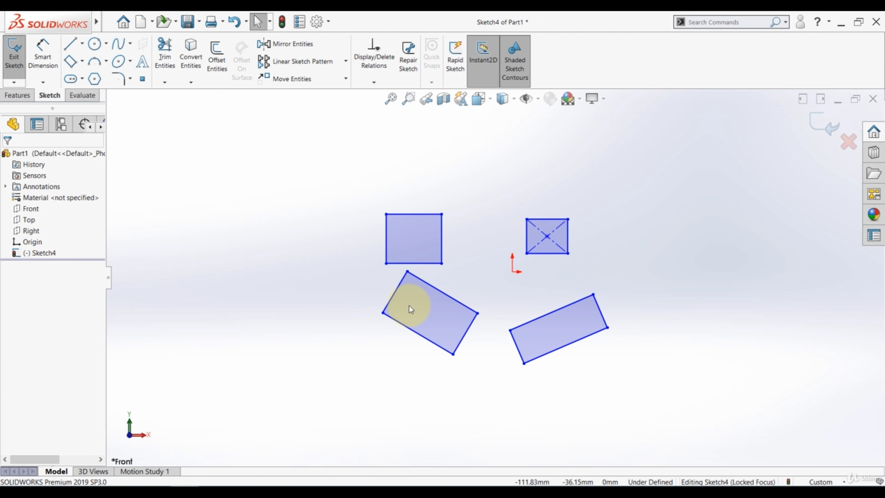
left_click(83, 62)
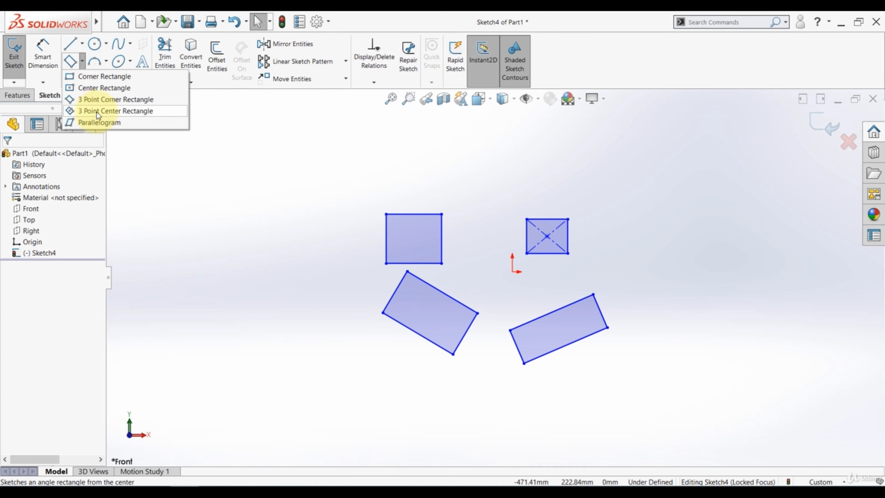
left_click(119, 112)
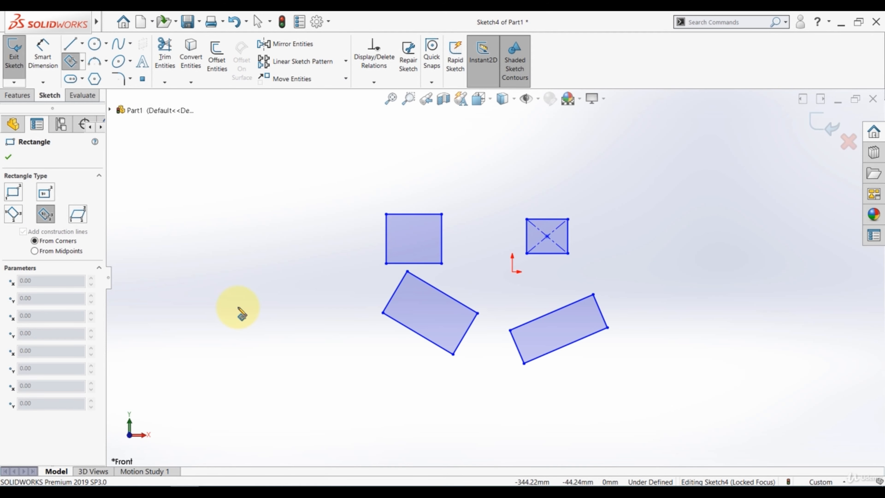
left_click(228, 284)
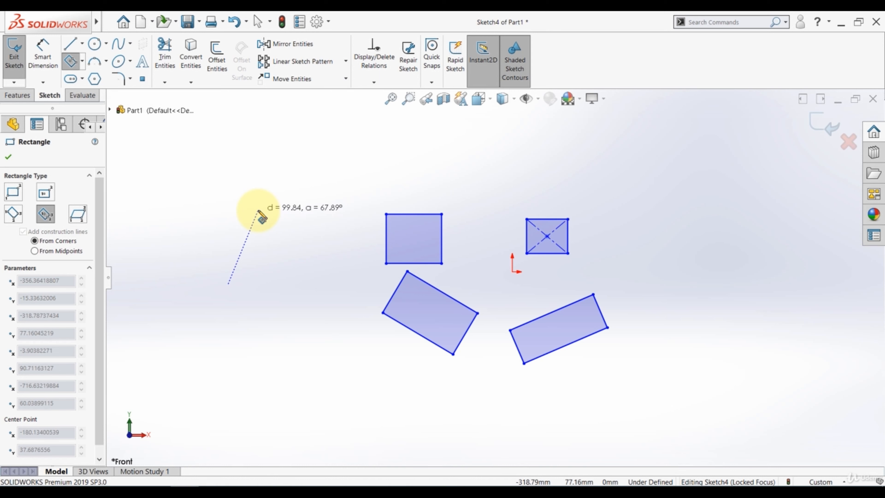
left_click(258, 210)
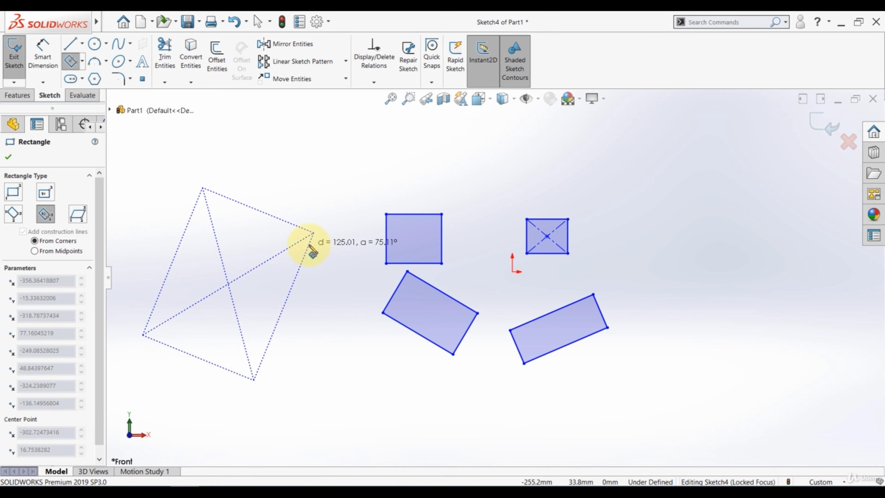
left_click(308, 245)
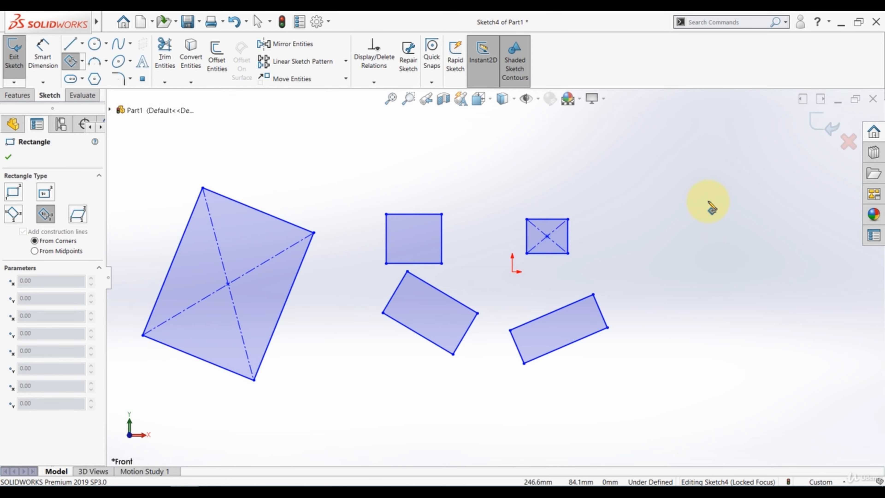
- Sketch a second tilted 3 point center rectangle above and right of the others, centred at about X 236 mm, Y 111 mm
left_click(701, 184)
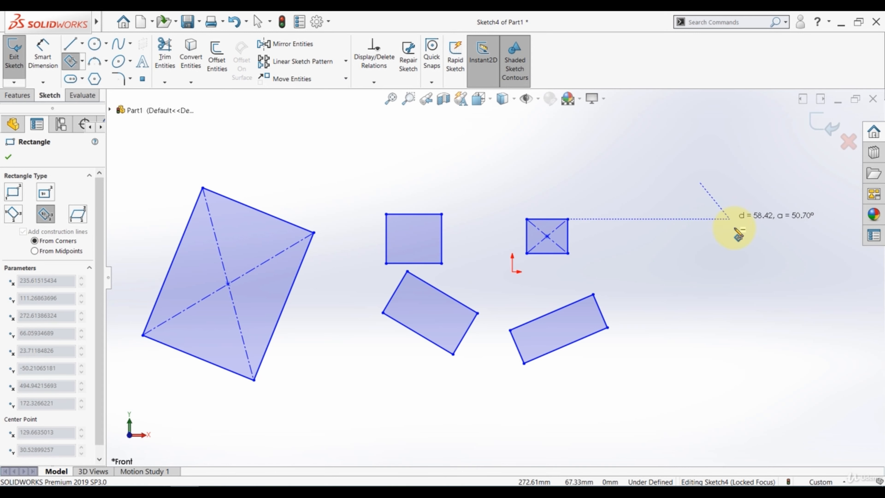
left_click(756, 245)
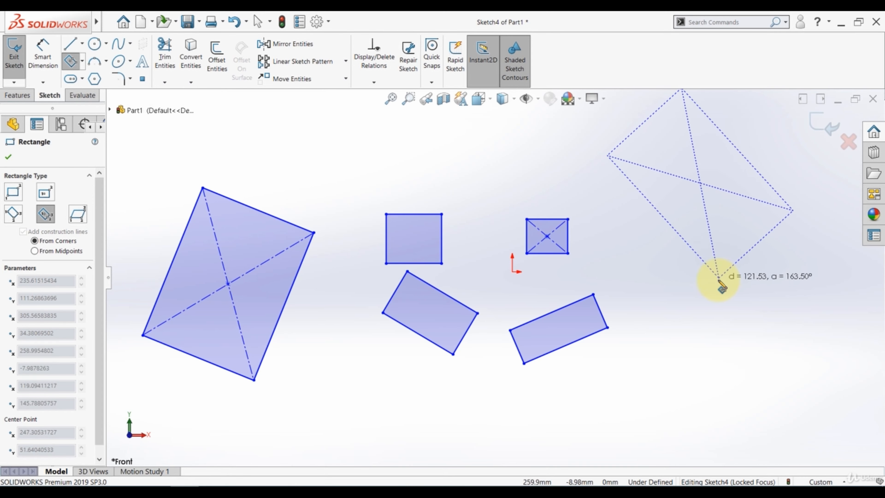
left_click(712, 282)
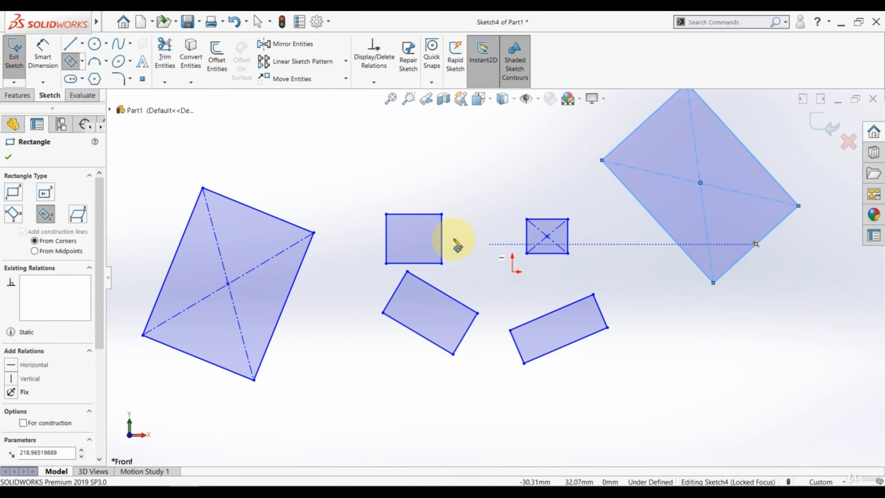
left_click(9, 157)
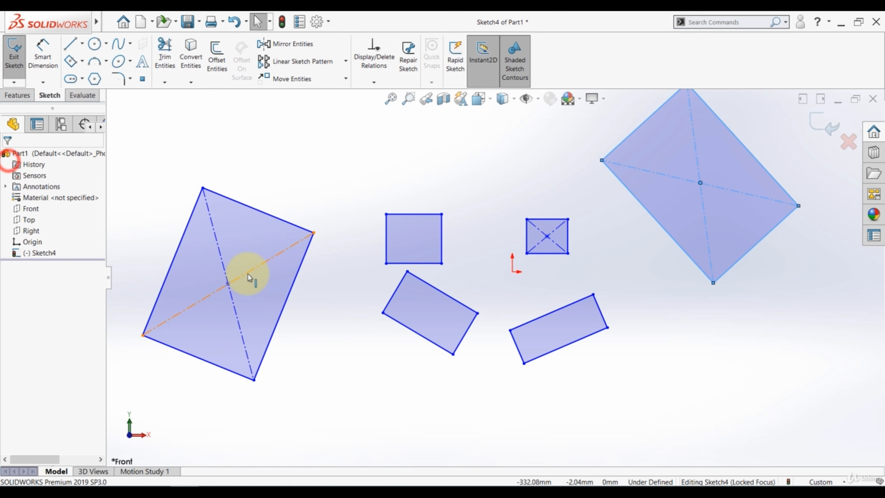
- Sketch a parallelogram above and left of the rectangles, with a horizontal base about 248 mm long and its sides leaning right
left_click(389, 99)
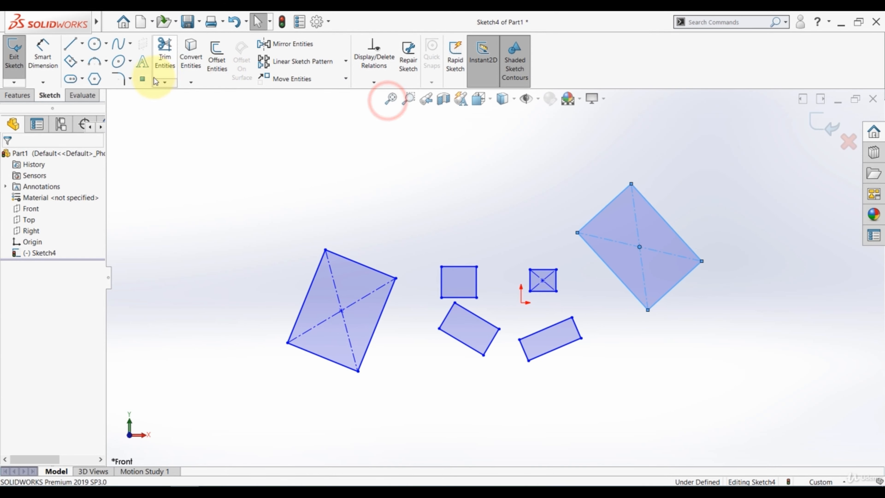
left_click(83, 63)
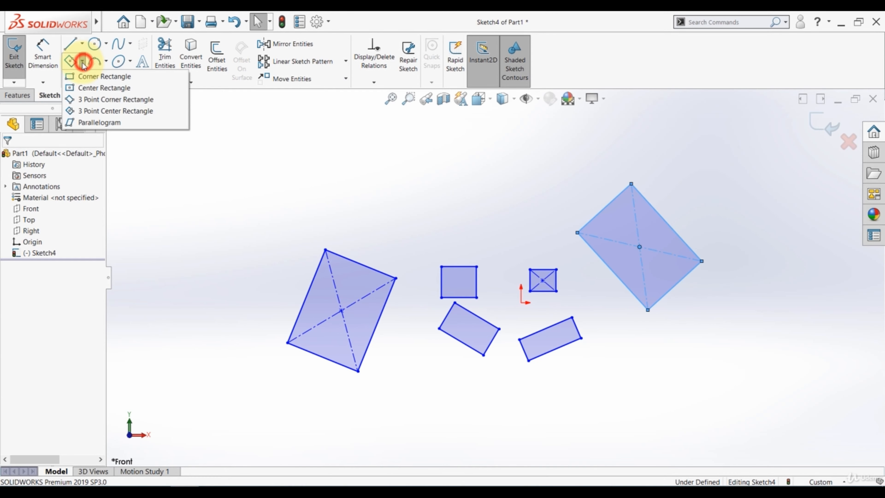
left_click(80, 121)
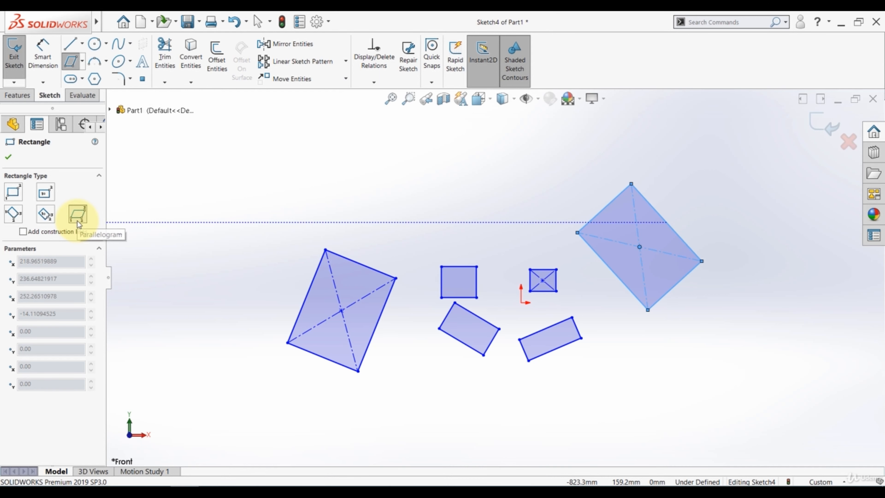
left_click(206, 177)
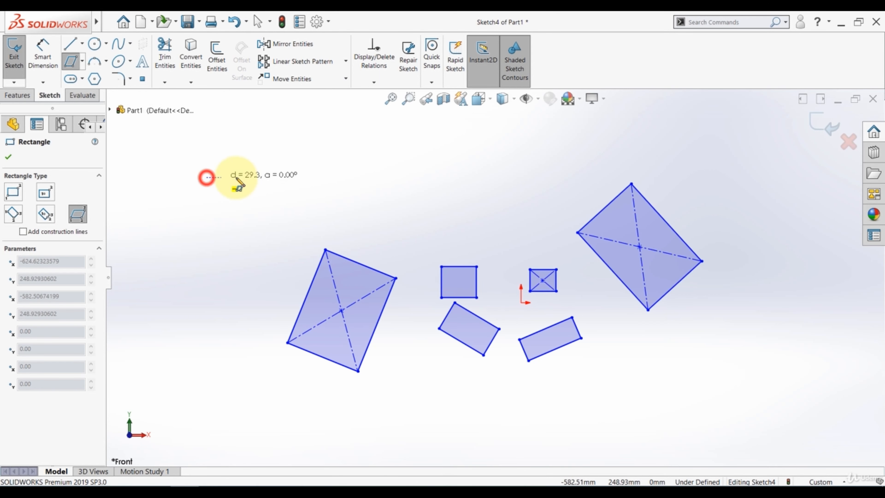
left_click(331, 177)
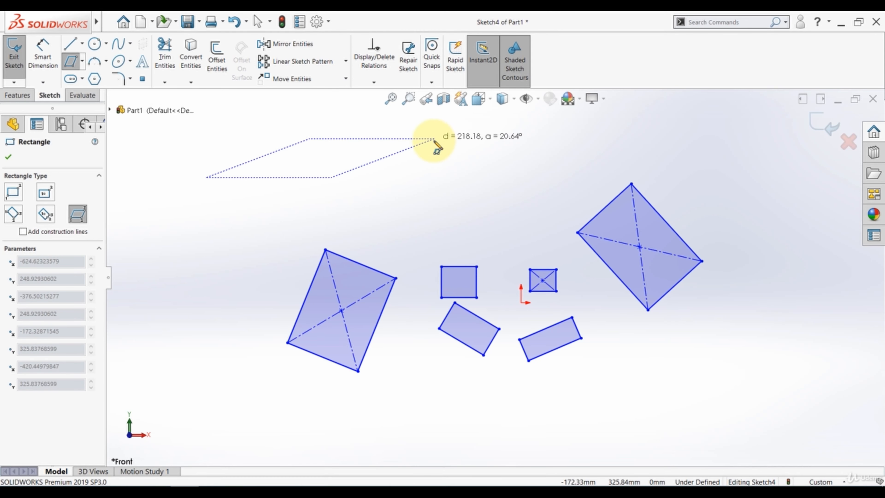
left_click(432, 143)
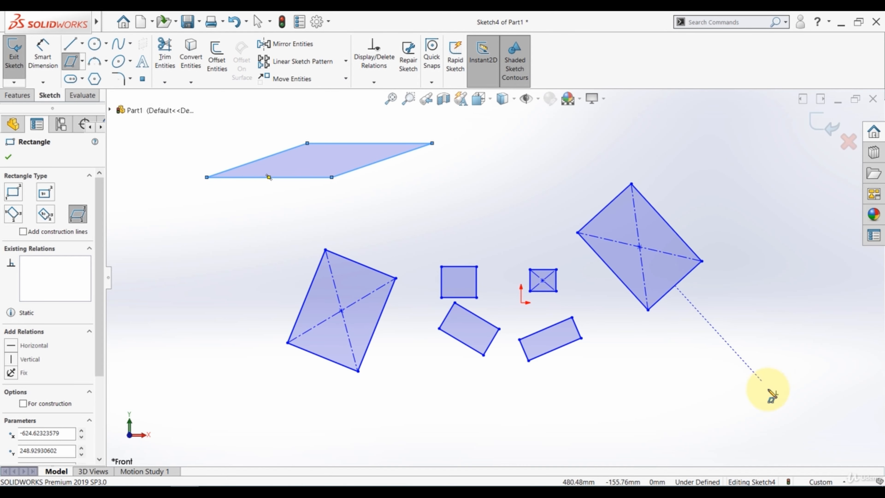
- Sketch a second parallelogram at the far lower right of the other shapes, starting at about X 513 mm, Y -227 mm
left_click(779, 417)
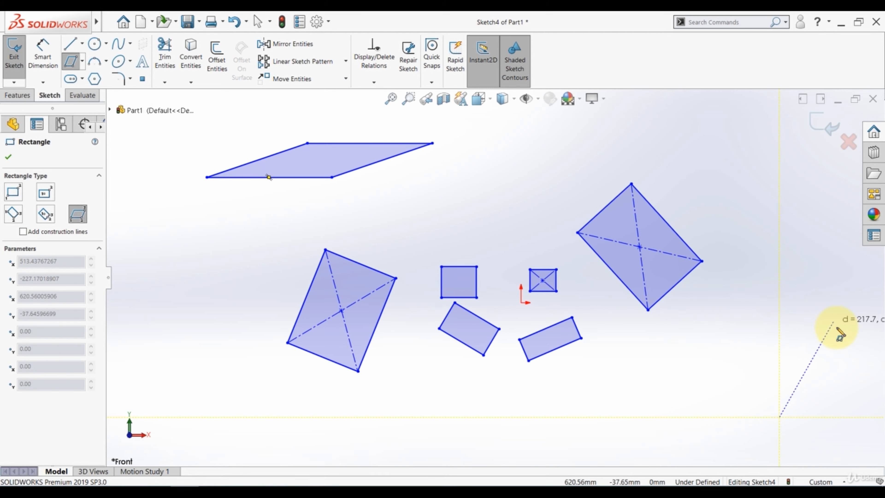
left_click(847, 356)
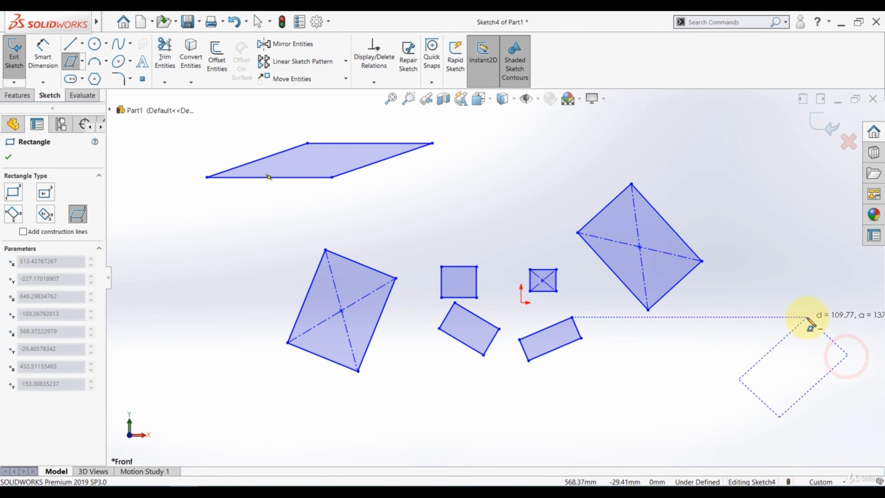
left_click(760, 361)
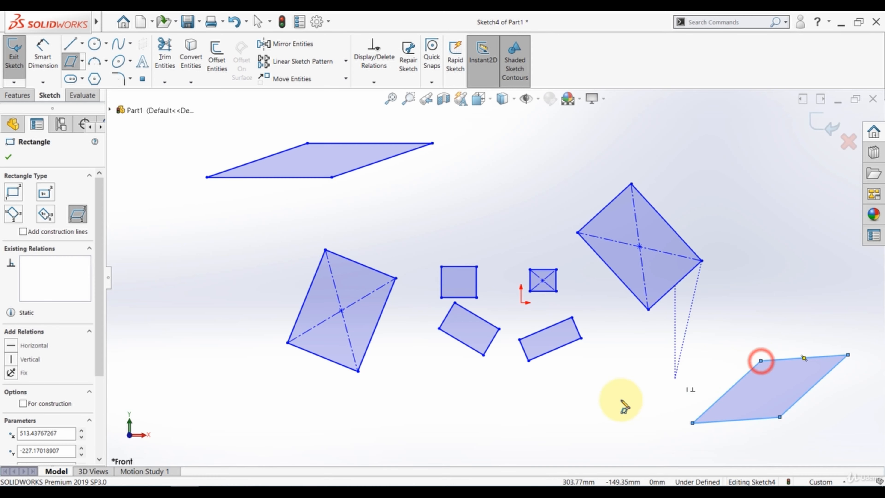
left_click(8, 157)
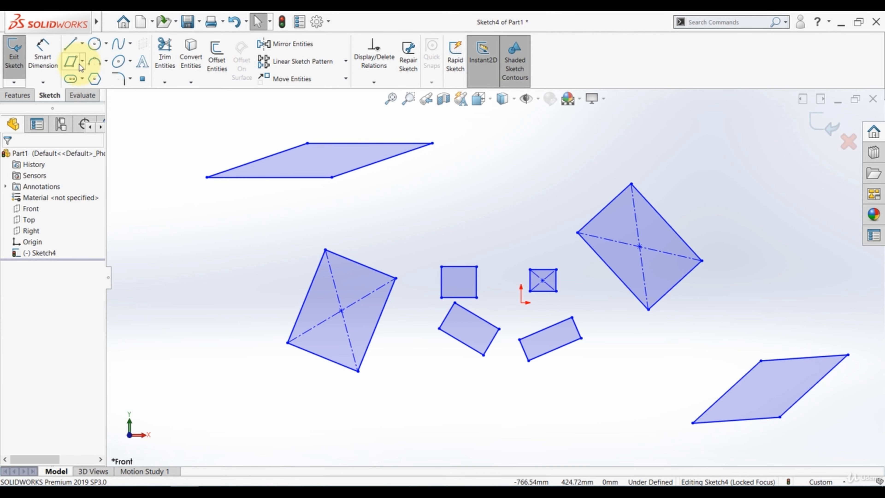
- Delete all the rectangles and parallelograms from the sketch
left_click(81, 63)
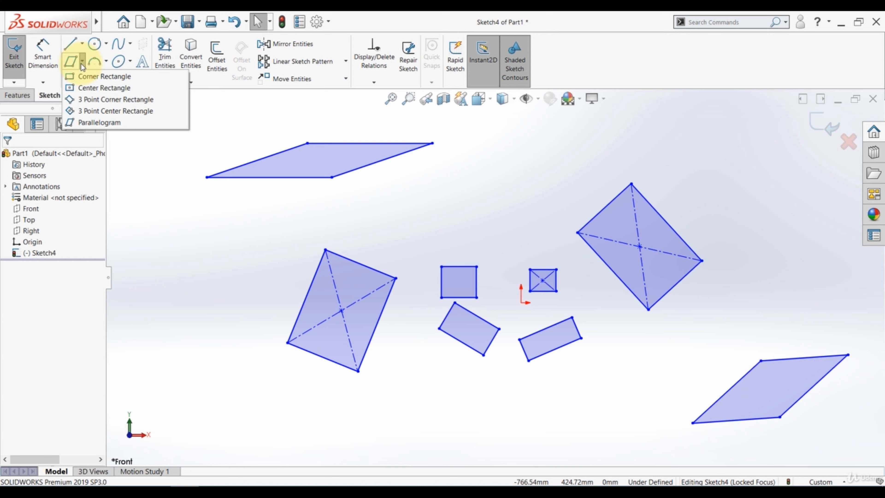
left_click(181, 225)
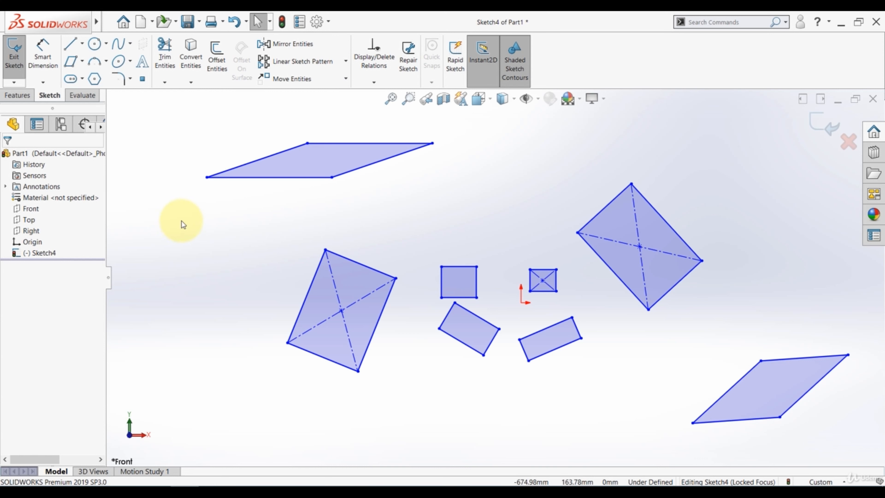
key("ctrl+a")
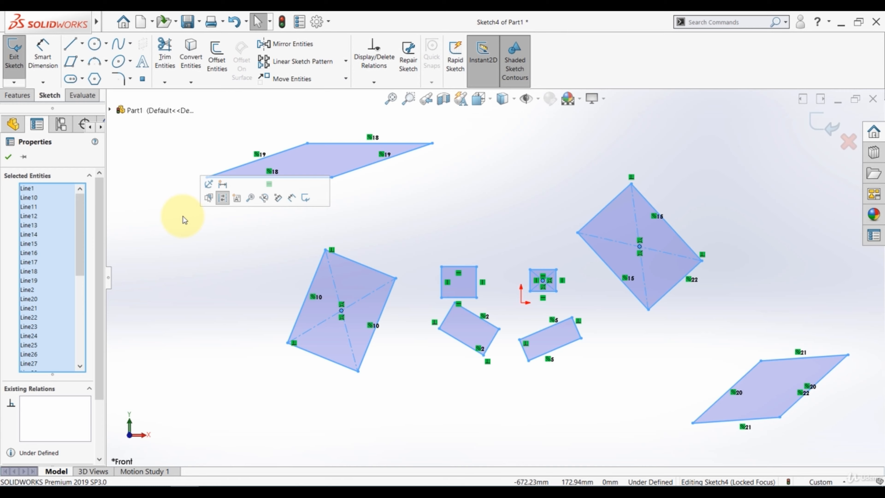
key("Delete")
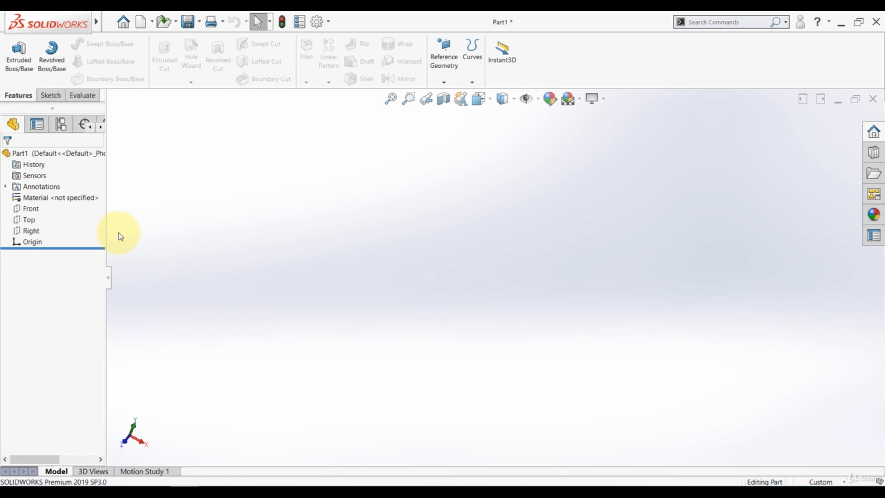
- Start a new sketch on the Front plane
left_click(34, 208)
left_click(42, 196)
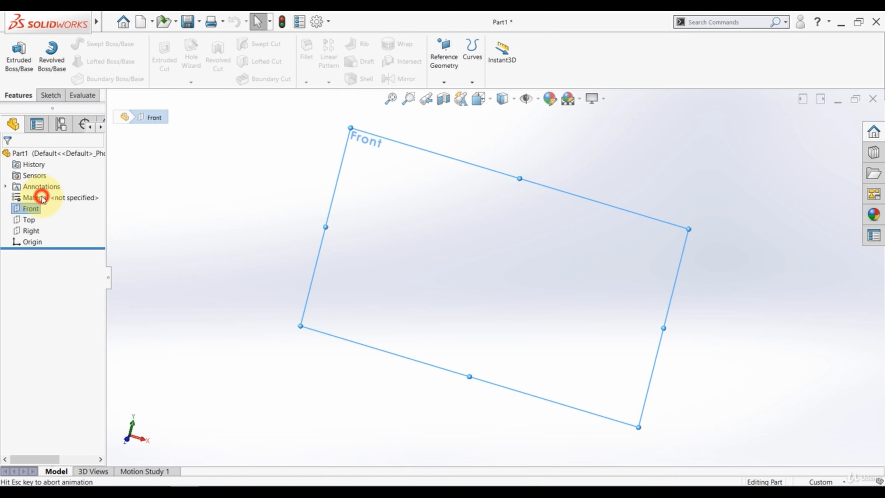
left_click(246, 172)
- Sketch a centre-point circle left of the origin, centred at about X -95 mm, Y 20 mm, with a radius of about 31 mm
left_click(107, 45)
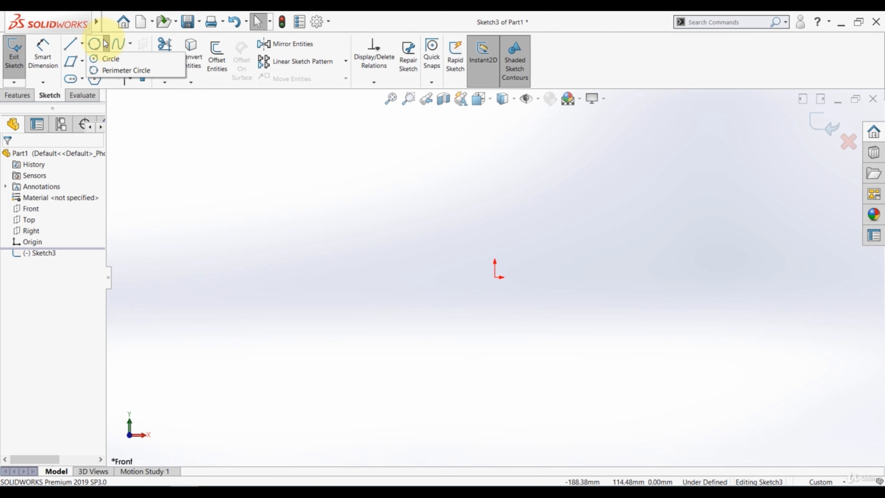
left_click(113, 58)
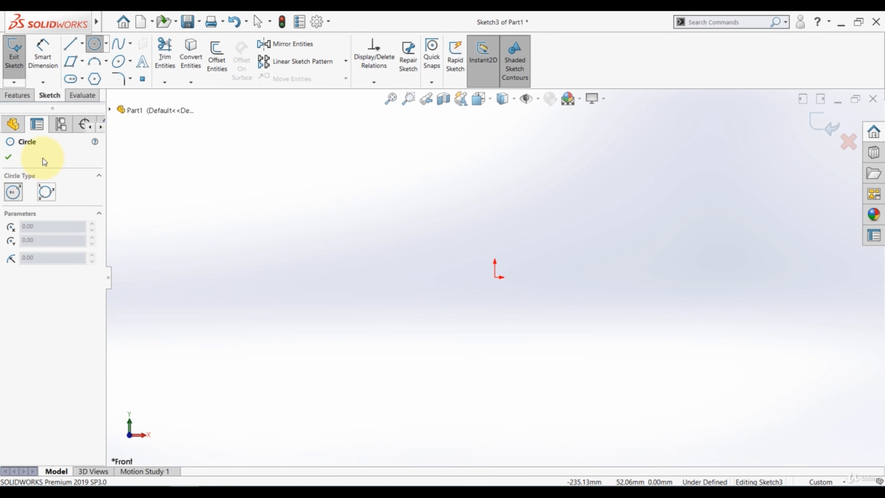
left_click(338, 243)
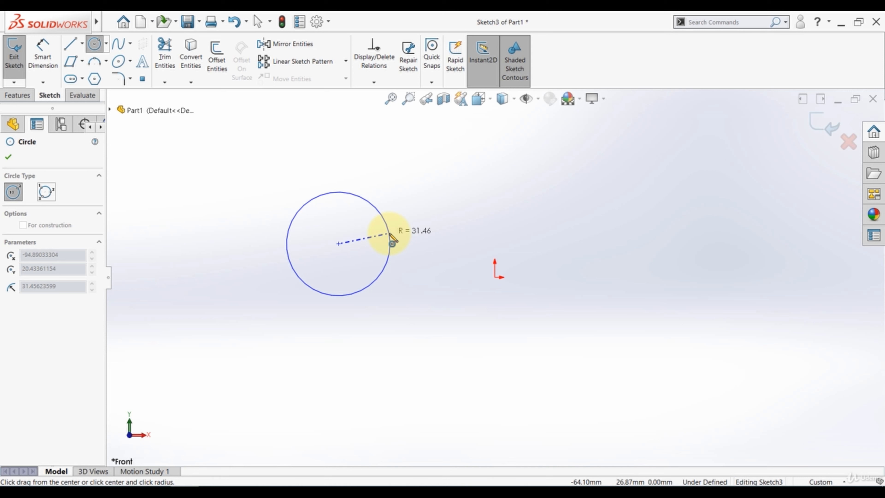
left_click(390, 234)
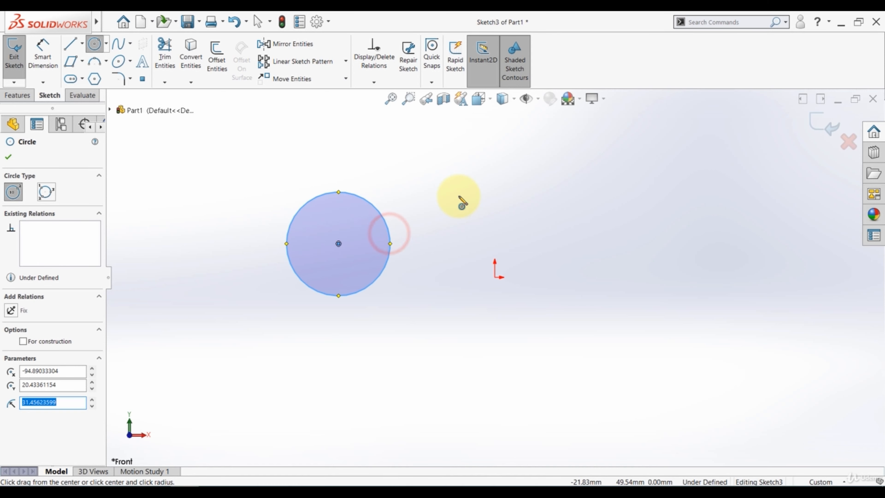
left_click(8, 158)
- Sketch a three-point perimeter circle right of the origin, with a radius of about 38 mm
left_click(106, 43)
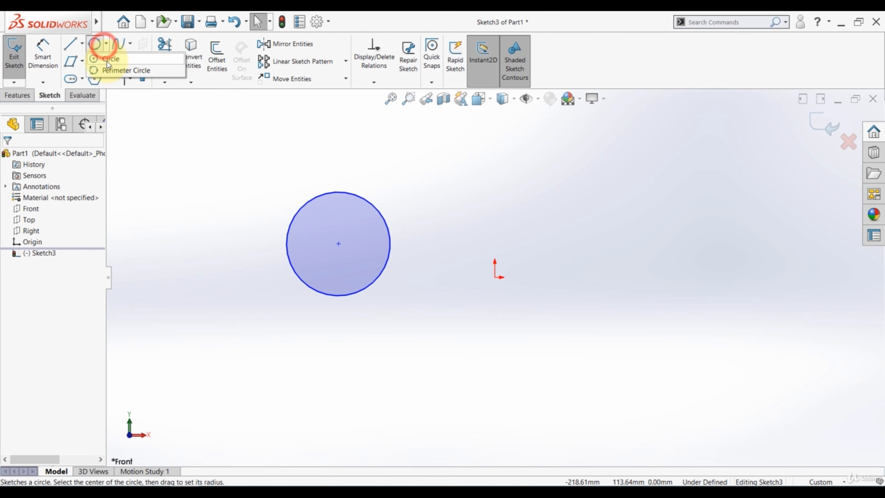
left_click(109, 71)
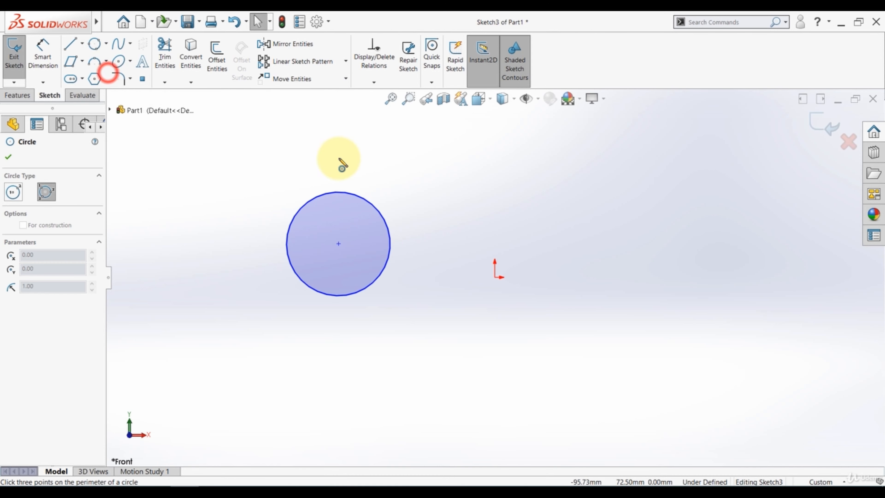
left_click(46, 191)
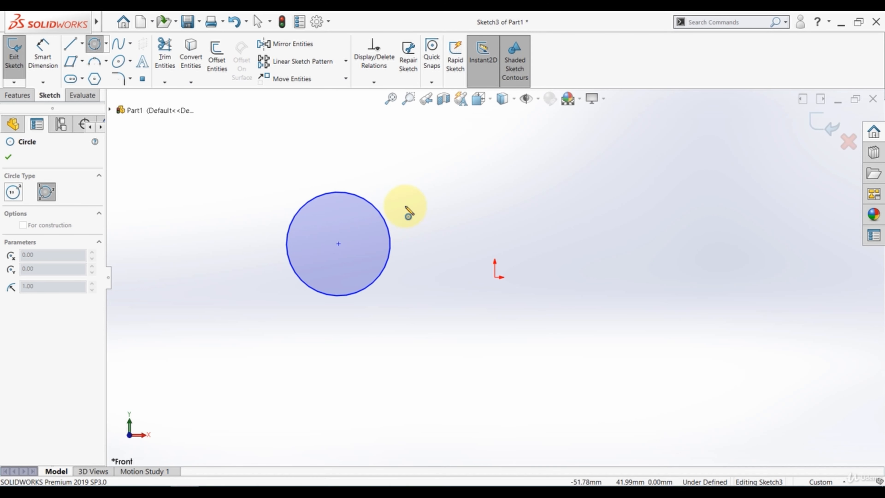
left_click(617, 188)
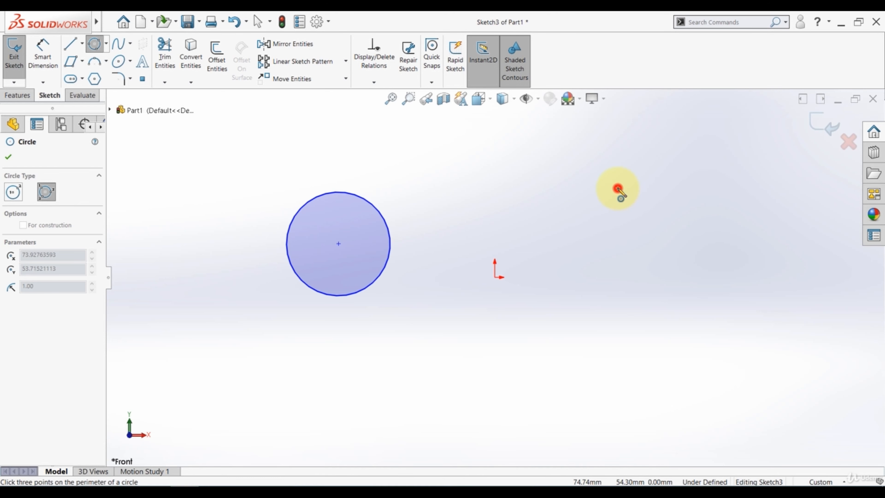
left_click(627, 304)
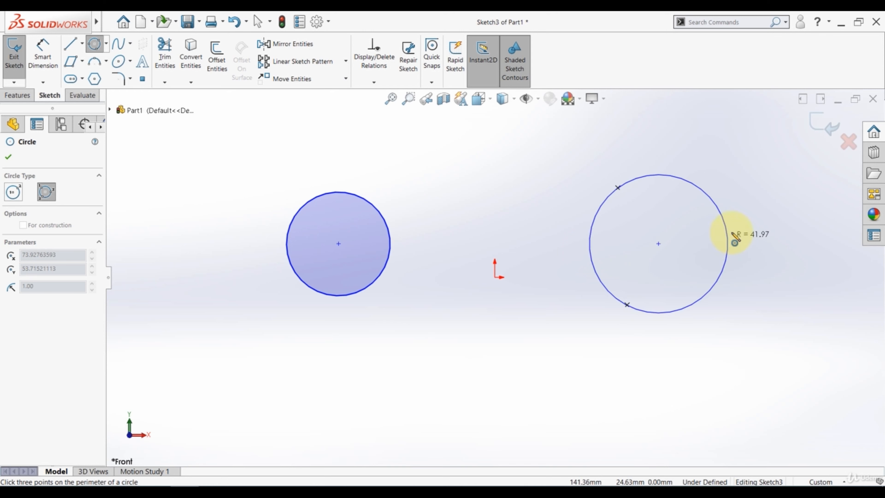
left_click(703, 224)
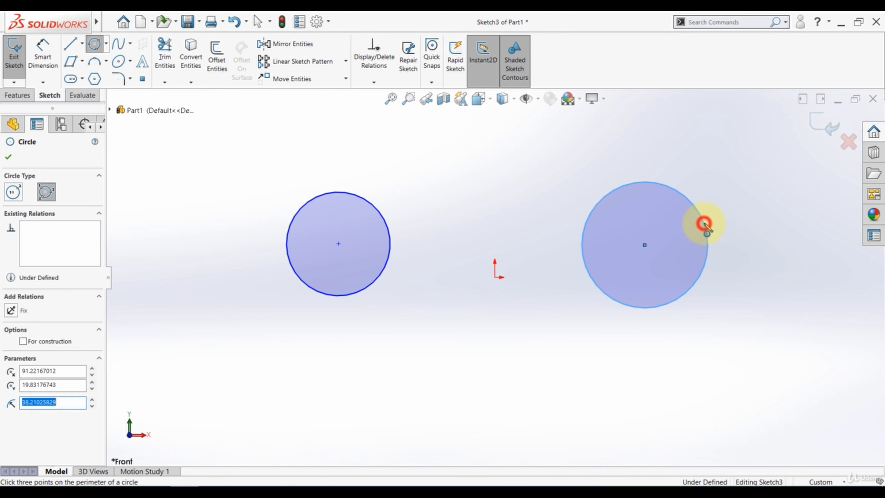
left_click(9, 157)
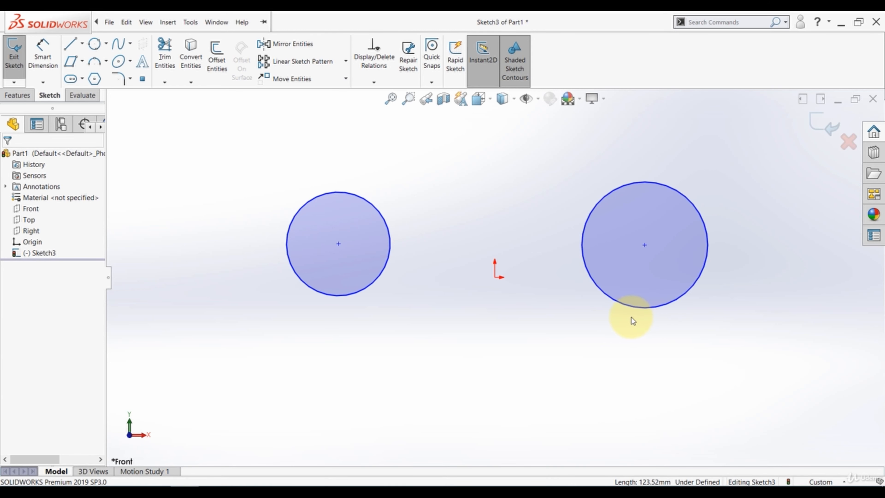
- Sketch a corner rectangle below the left circle, with its upper-left corner at about X -126 mm, Y -33 mm
left_click(82, 61)
left_click(83, 77)
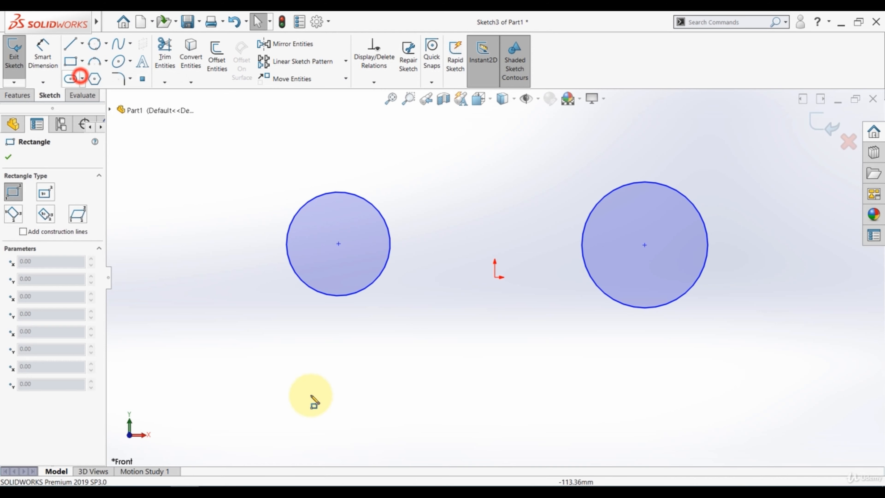
left_click(287, 332)
left_click(469, 429)
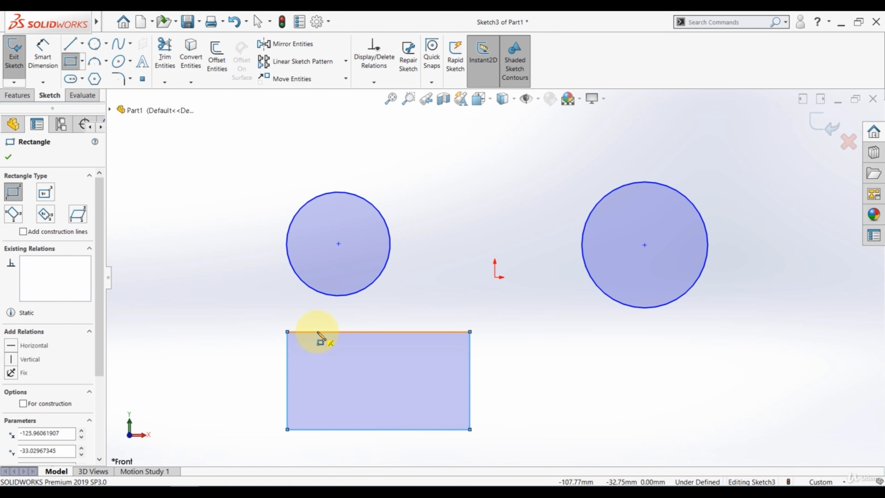
- Sketch a perimeter circle inside the rectangle, tangent to its top, left and bottom sides
left_click(106, 44)
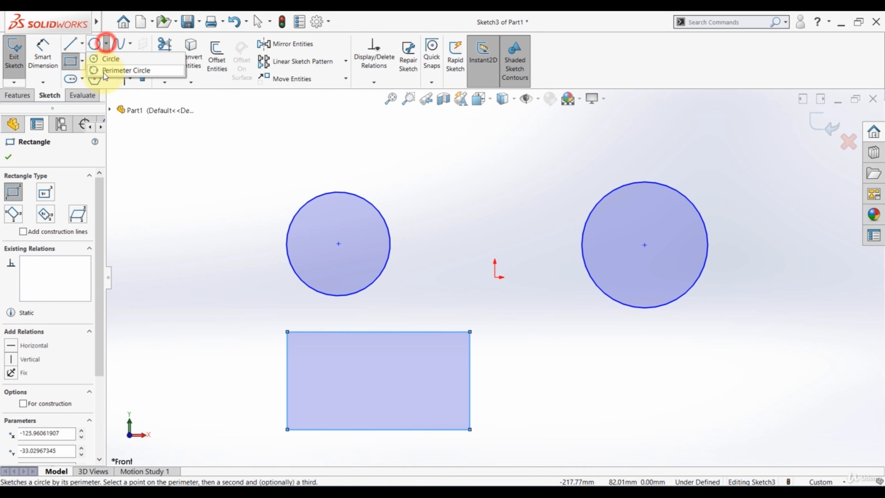
left_click(105, 70)
left_click(326, 332)
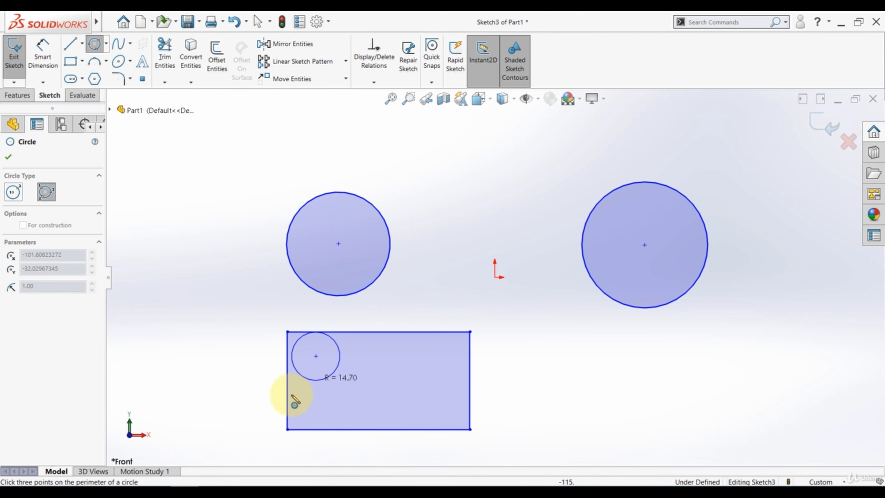
left_click(288, 384)
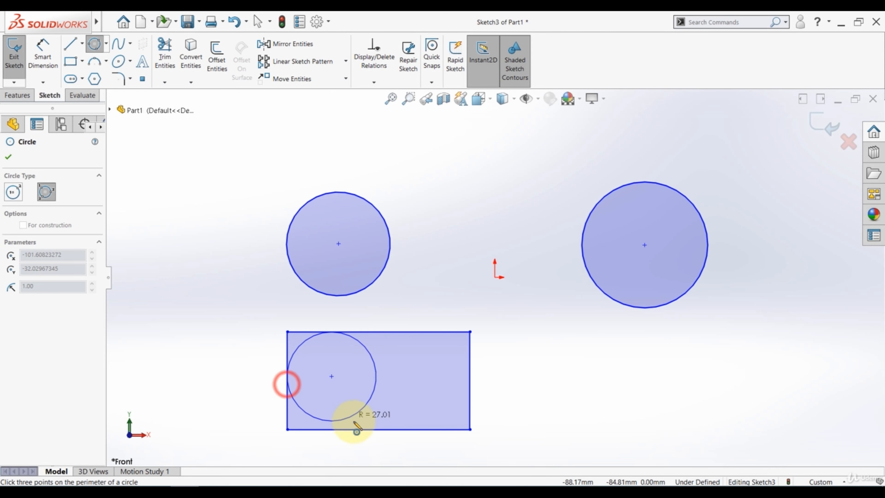
left_click(337, 430)
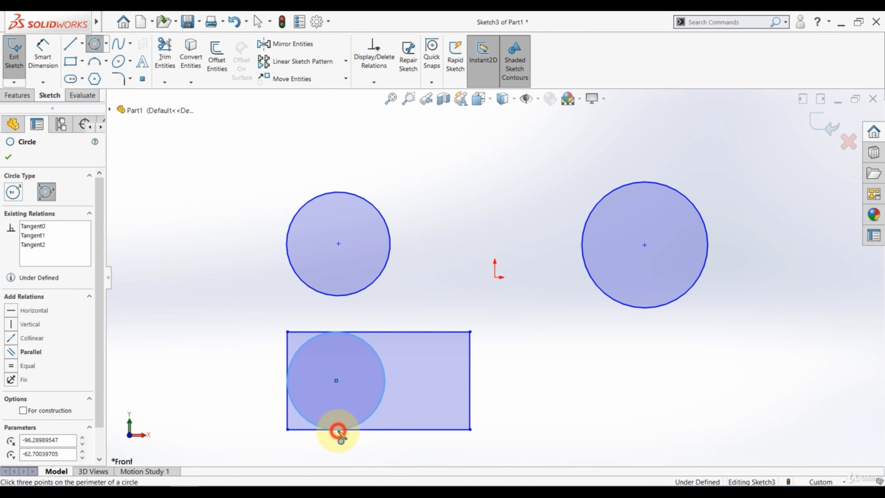
left_click(8, 157)
- Delete all the circles and the rectangle from the sketch
left_click(208, 371)
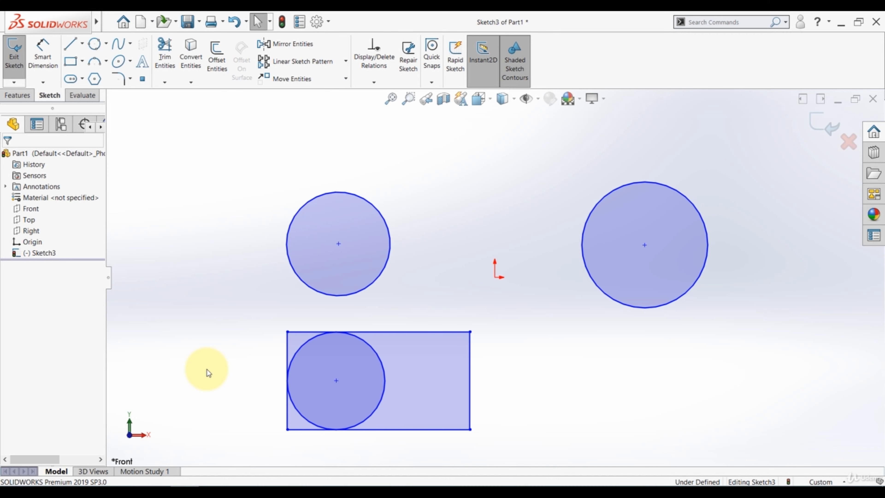
key("ctrl+a")
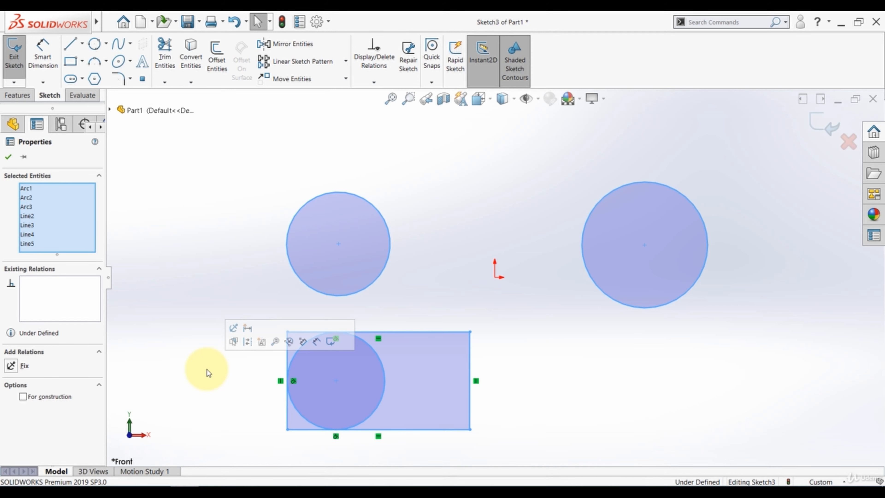
key("Delete")
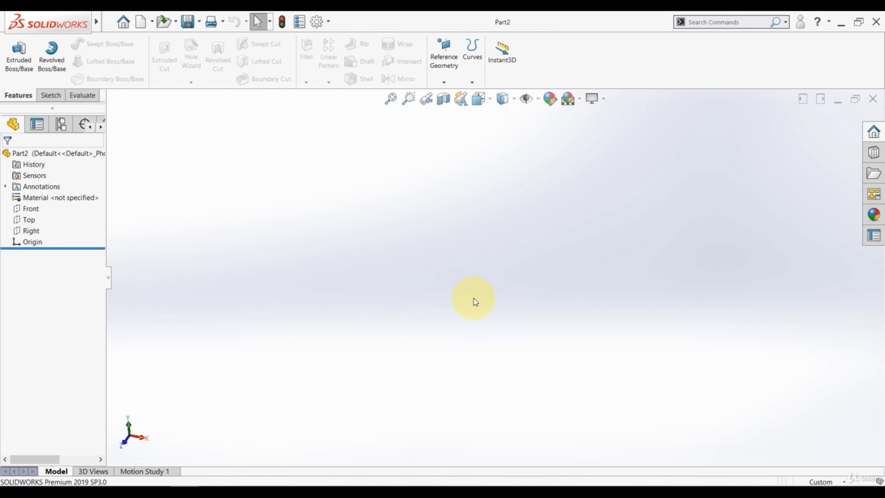
- Start a sketch on the Front plane and draw a horizontal straight slot above the origin, about 96 mm between centres and 35 mm wide
left_click(31, 210)
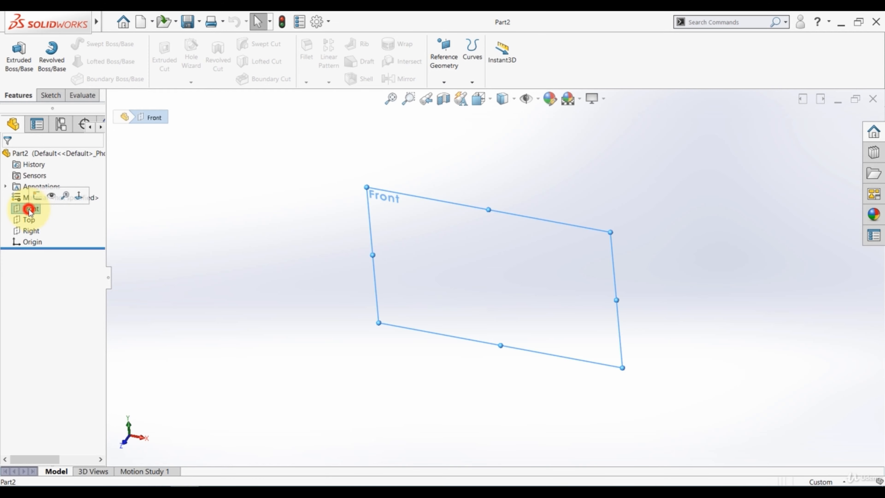
left_click(35, 197)
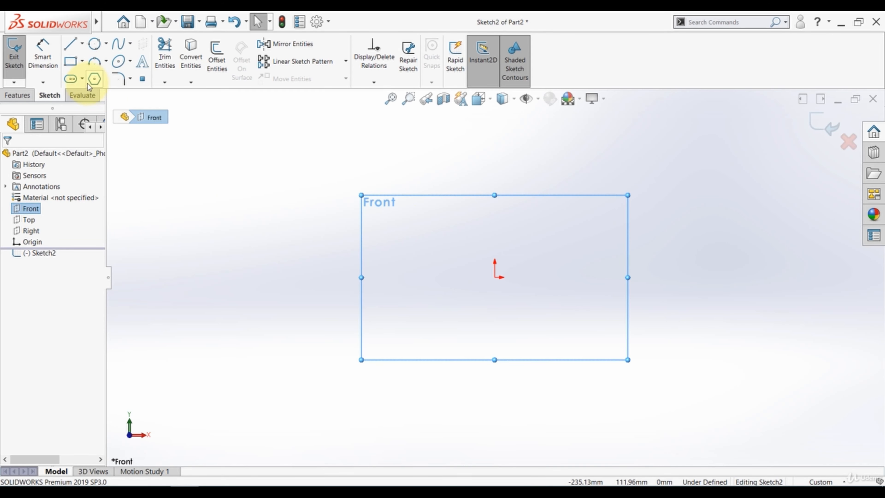
left_click(83, 80)
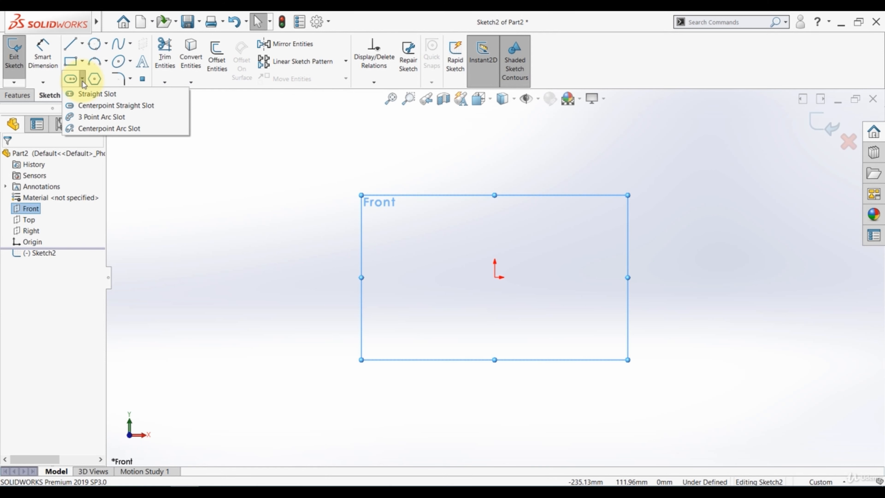
left_click(82, 94)
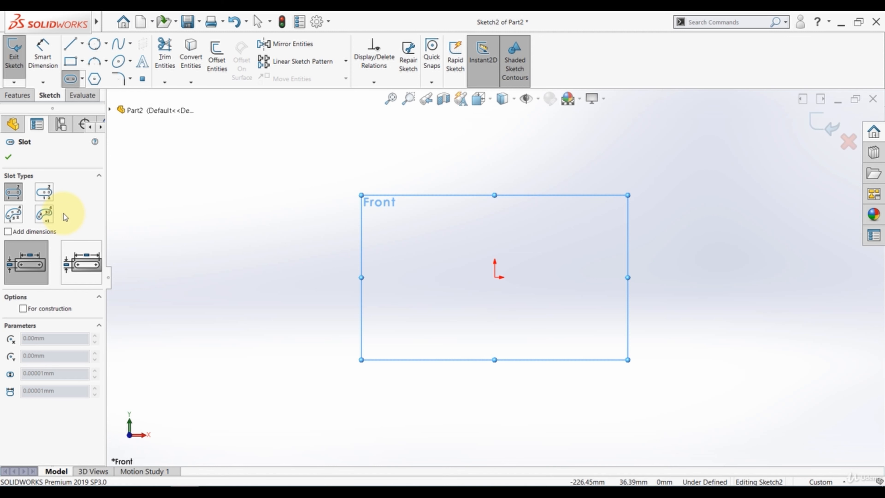
left_click(429, 231)
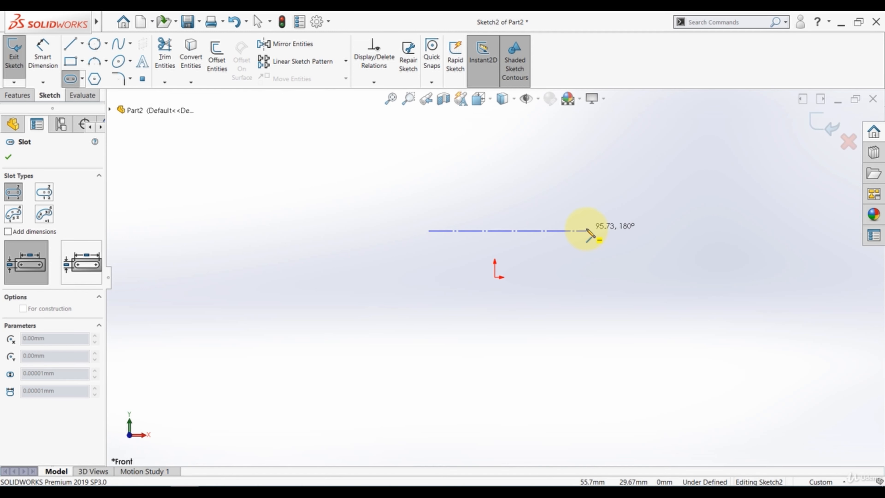
left_click(587, 231)
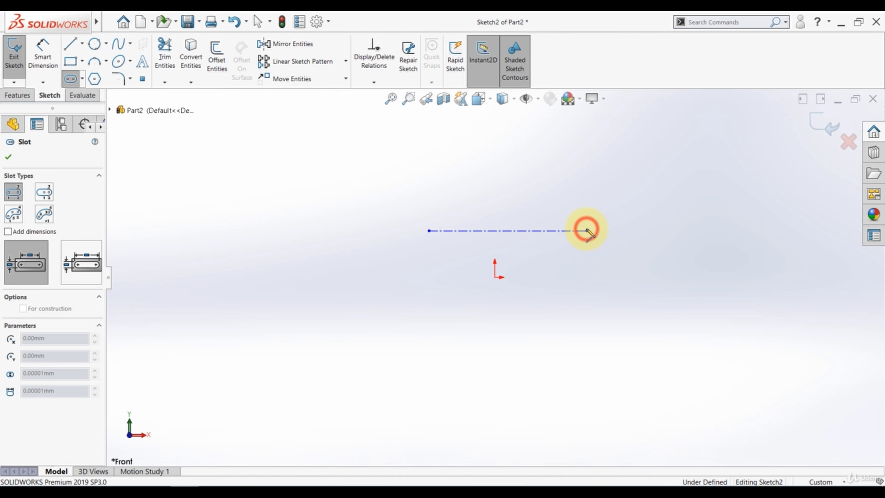
left_click(600, 203)
left_click(599, 201)
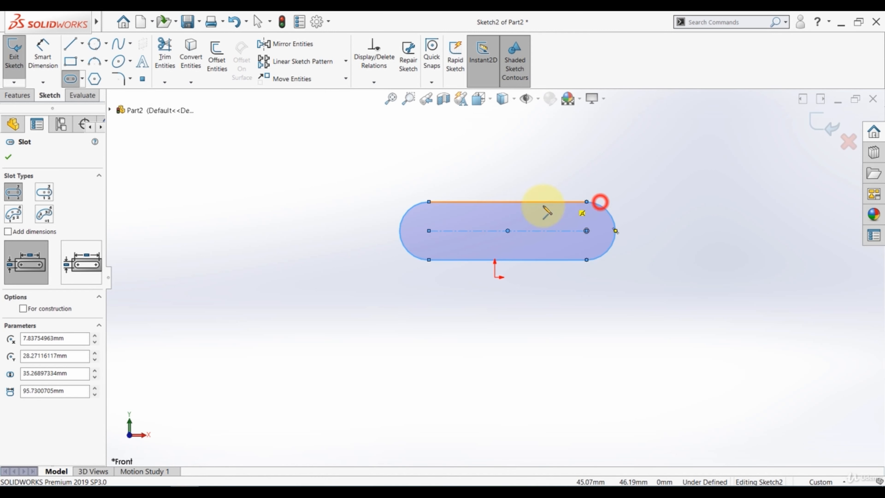
- Sketch a straight slot sloping down to the right, left of the horizontal slot, about 98 mm between centres and 38 mm wide
left_click(219, 191)
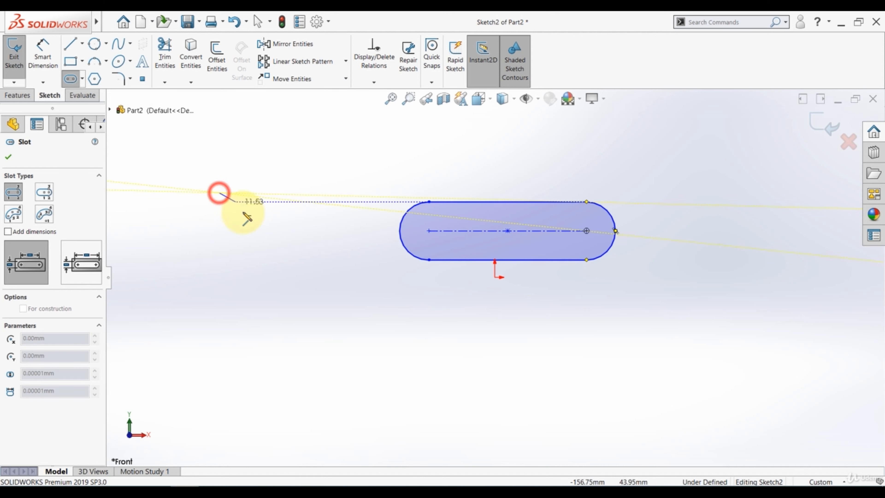
left_click(330, 309)
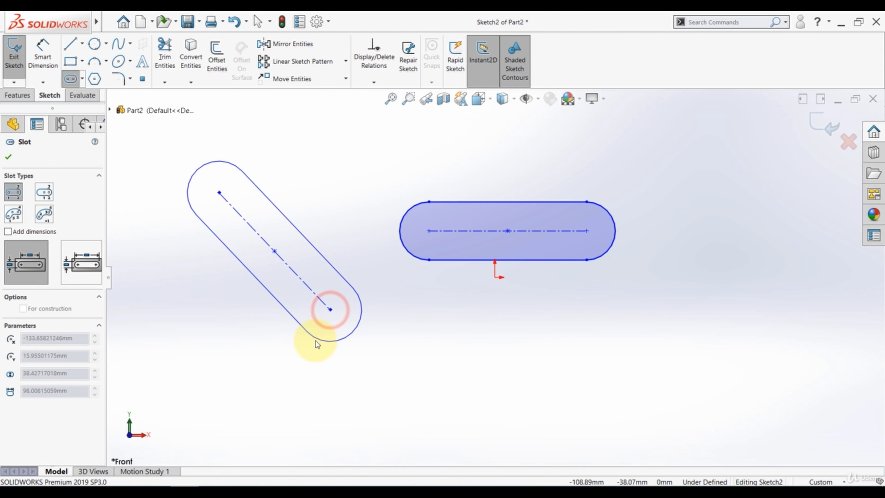
left_click(315, 340)
- Sketch a vertical straight slot right of the horizontal one, about 97 mm between centres and 25 mm wide
left_click(730, 153)
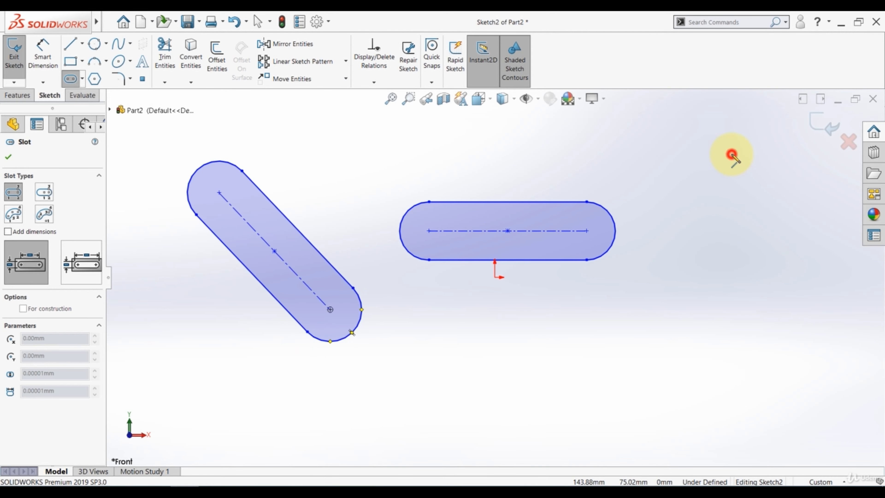
left_click(730, 313)
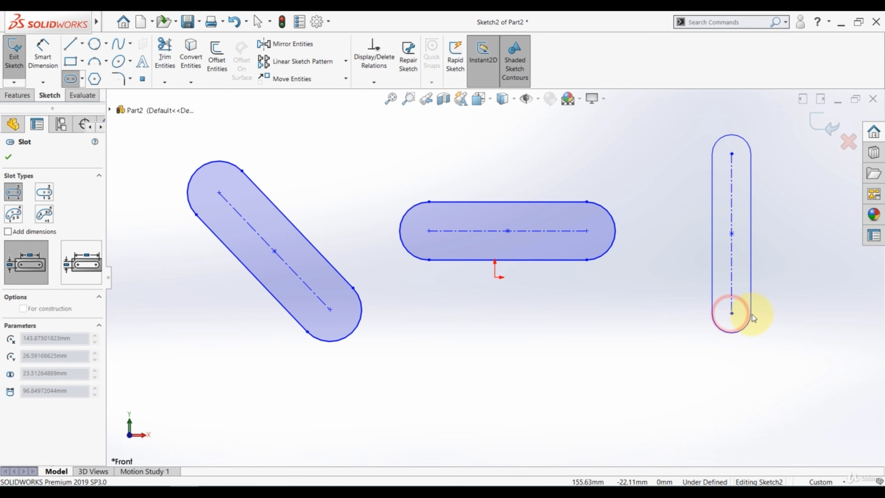
left_click(752, 313)
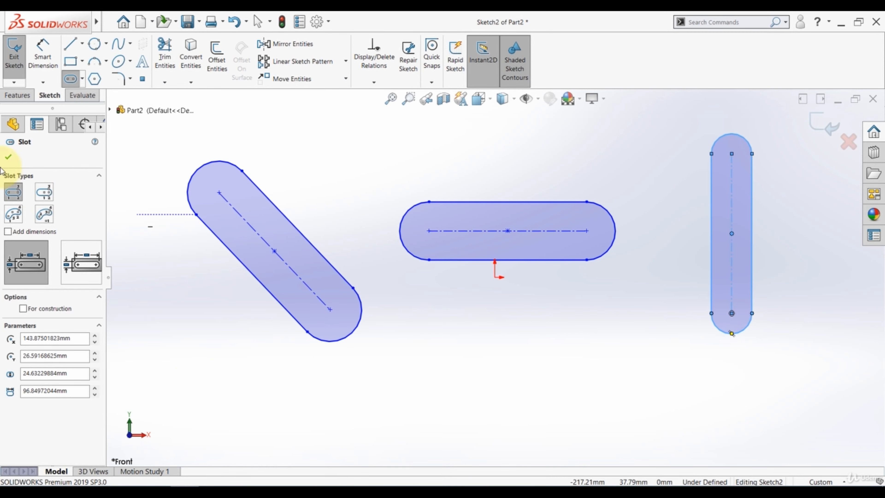
left_click(8, 156)
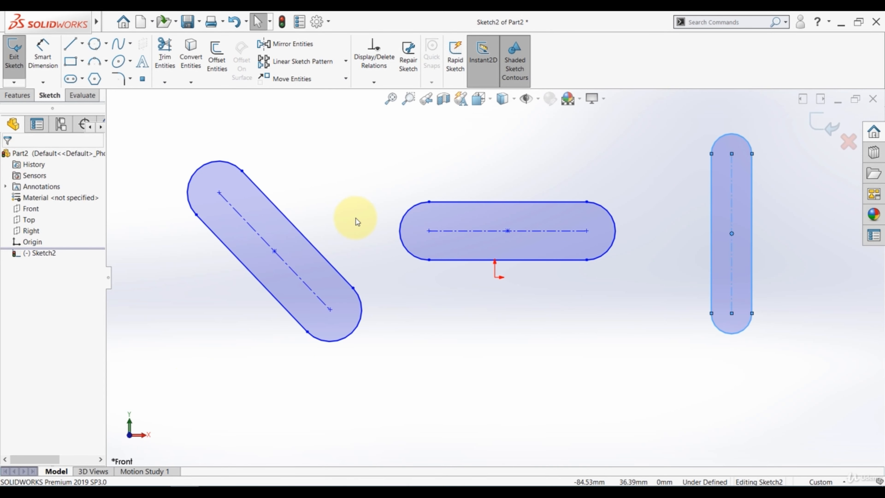
- Sketch a horizontal centerpoint straight slot above and left of the existing slots, about 232 mm between centres and 49 mm wide
key("z")
key("z")
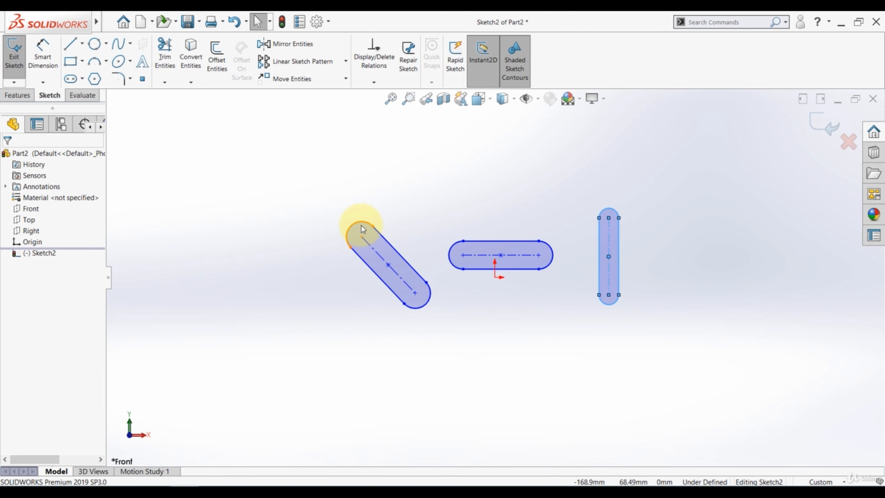
left_click(82, 79)
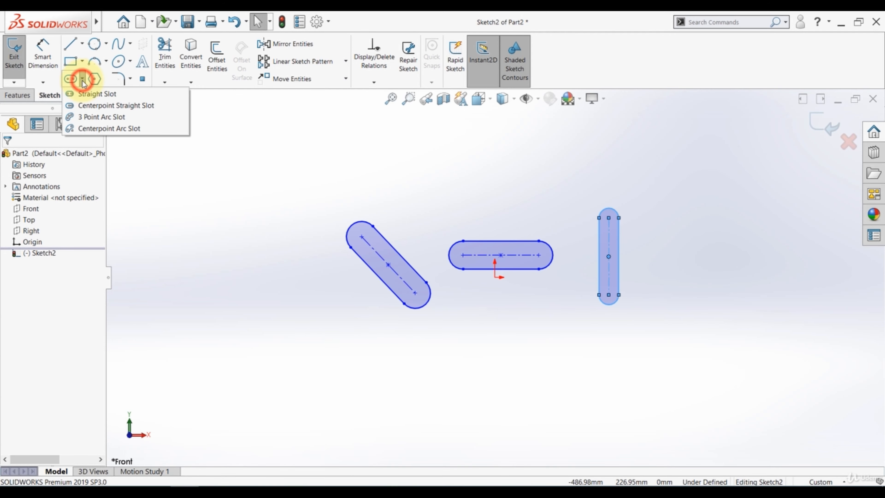
left_click(84, 105)
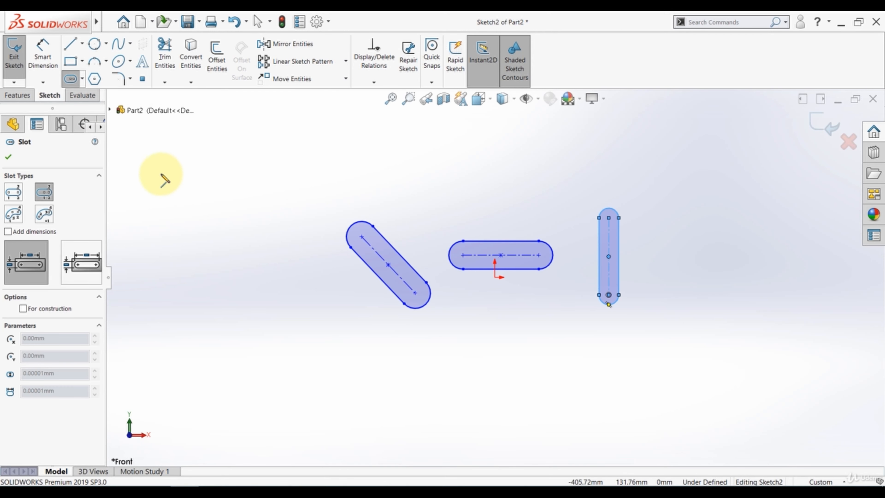
left_click(49, 193)
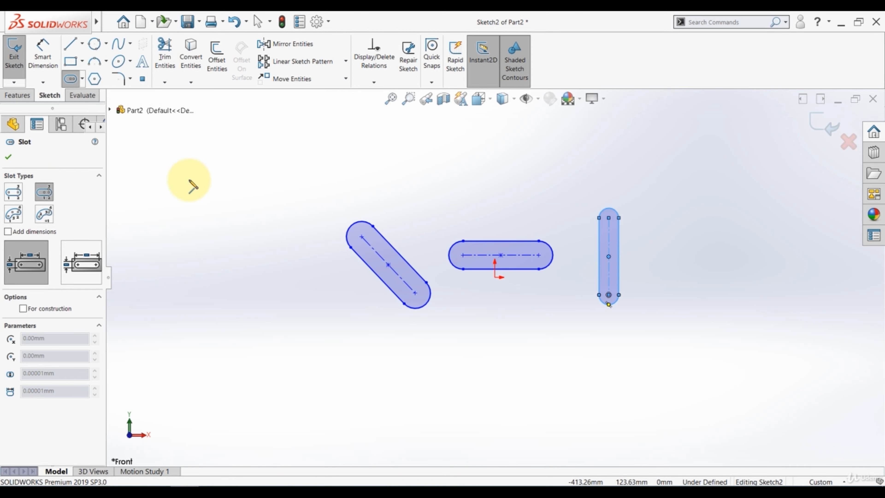
left_click(240, 169)
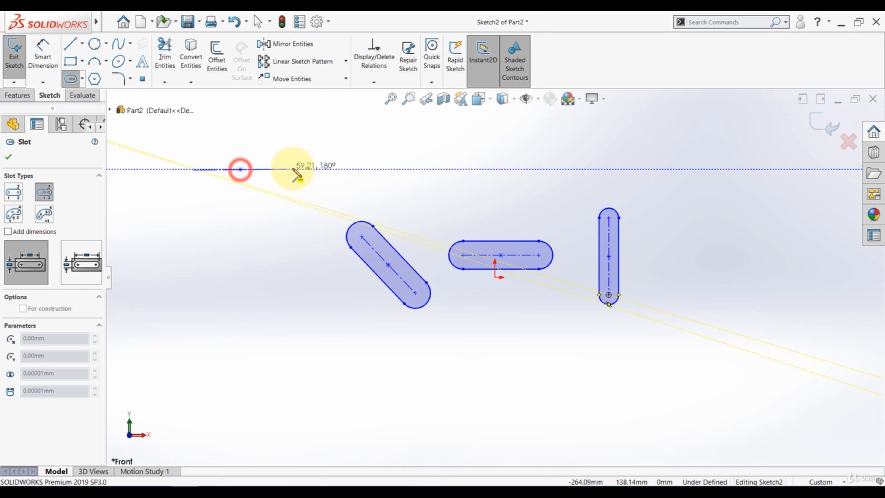
left_click(333, 169)
left_click(329, 190)
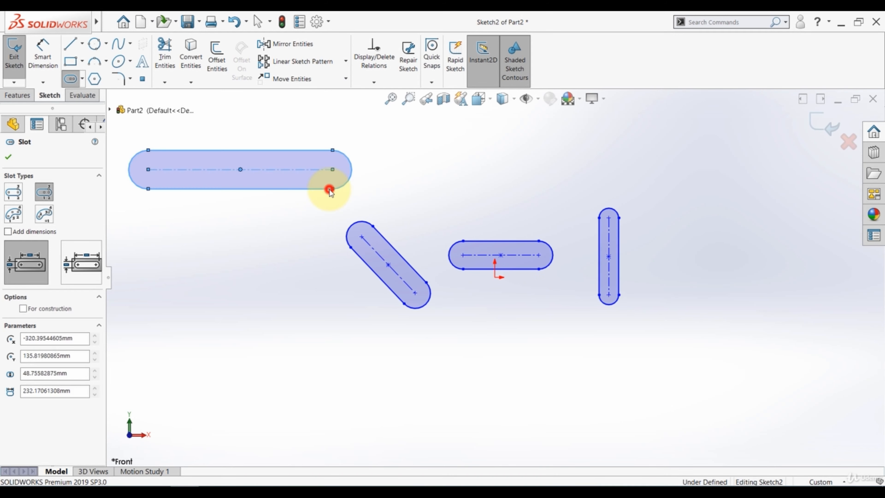
- Sketch a diagonal centerpoint straight slot below the long horizontal slot, about 160 mm between centres and 43 mm wide
left_click(269, 255)
left_click(223, 298)
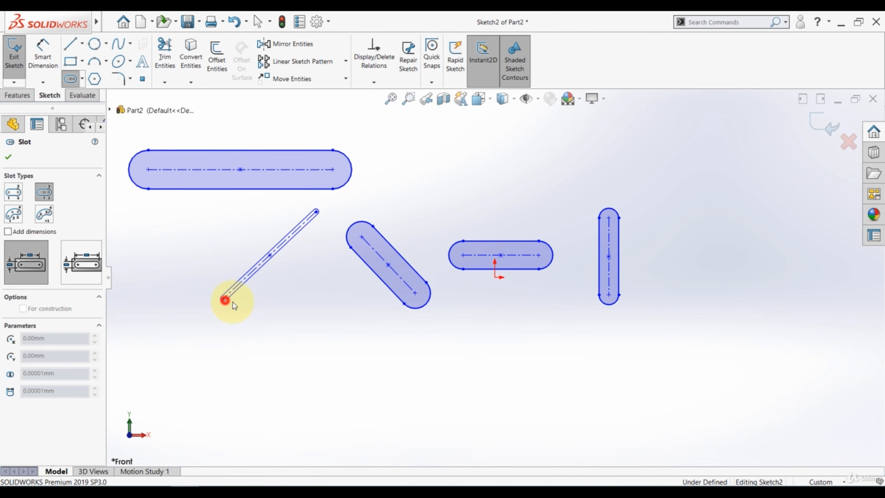
left_click(239, 307)
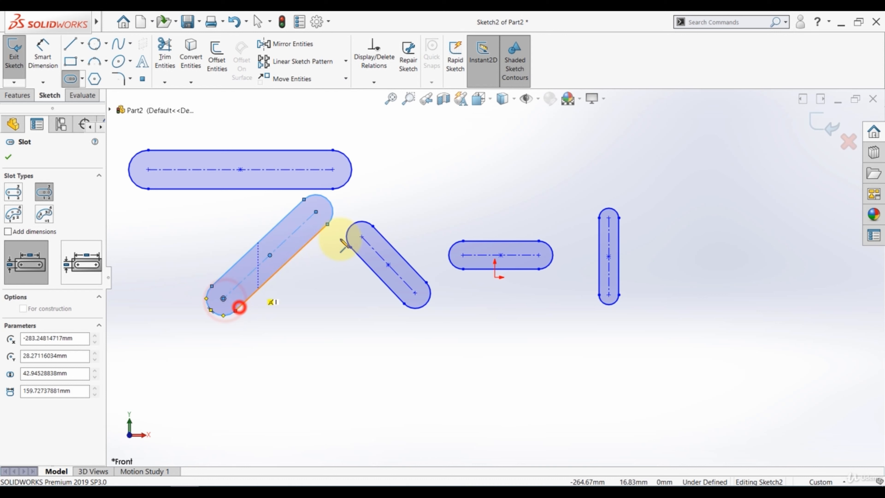
- Sketch a vertical centerpoint straight slot above the slot near the origin, about 102 mm between centres and 49 mm wide
left_click(460, 162)
left_click(459, 202)
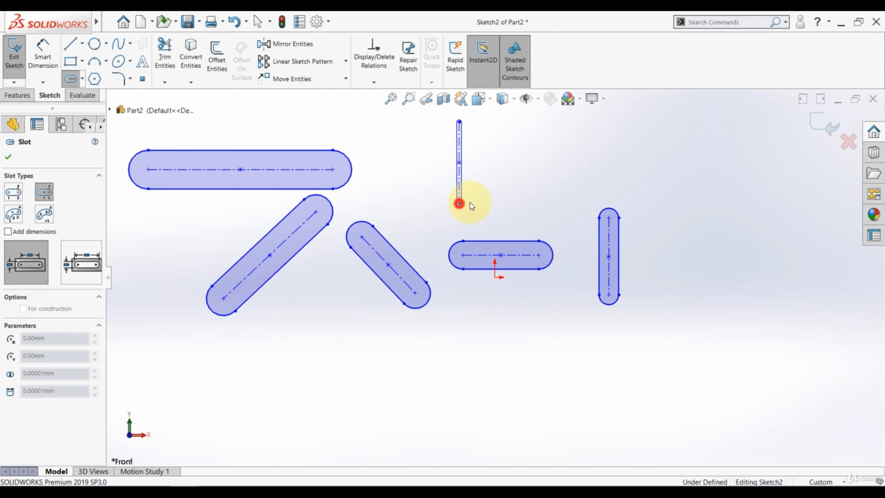
left_click(479, 202)
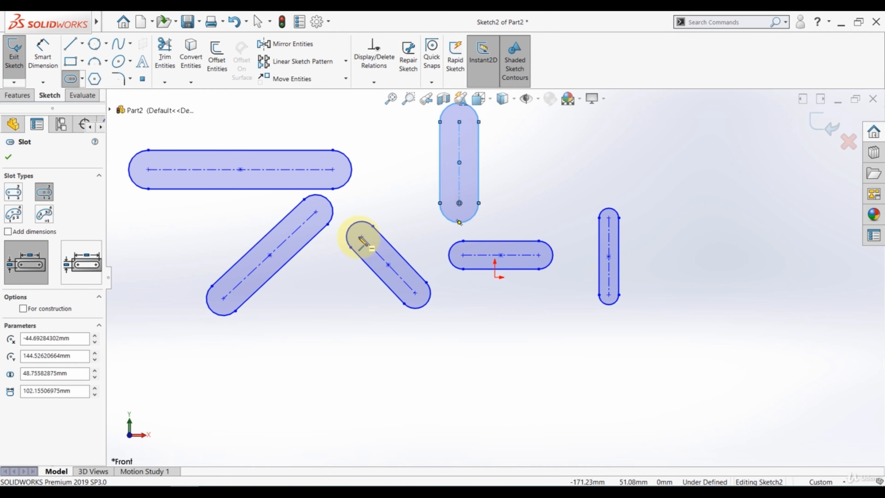
left_click(8, 157)
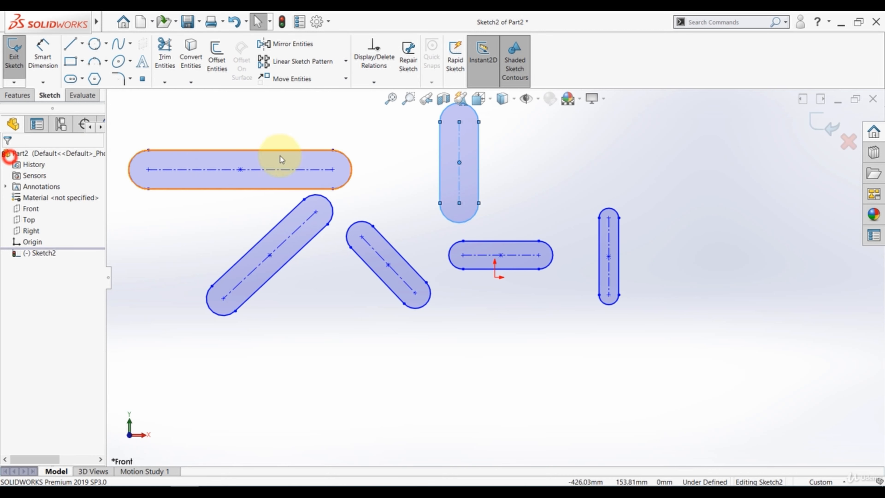
- Sketch a 3 point arc slot left of all the straight slots, with a radius of about 324 mm, a 70° arc and a 90 mm width
left_click(392, 97)
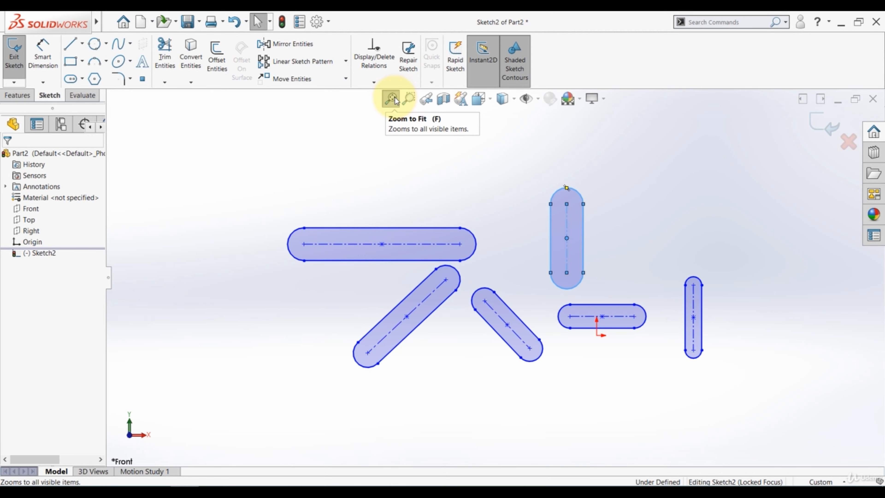
left_click(223, 182)
left_click(83, 80)
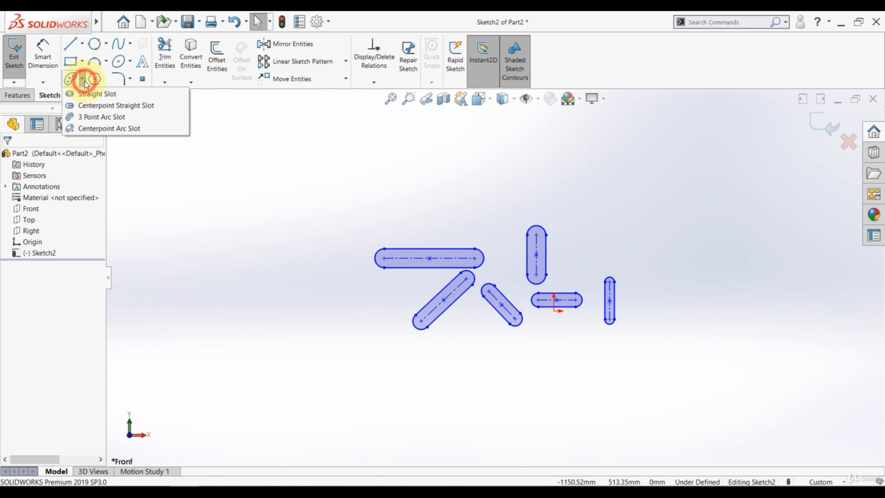
left_click(89, 117)
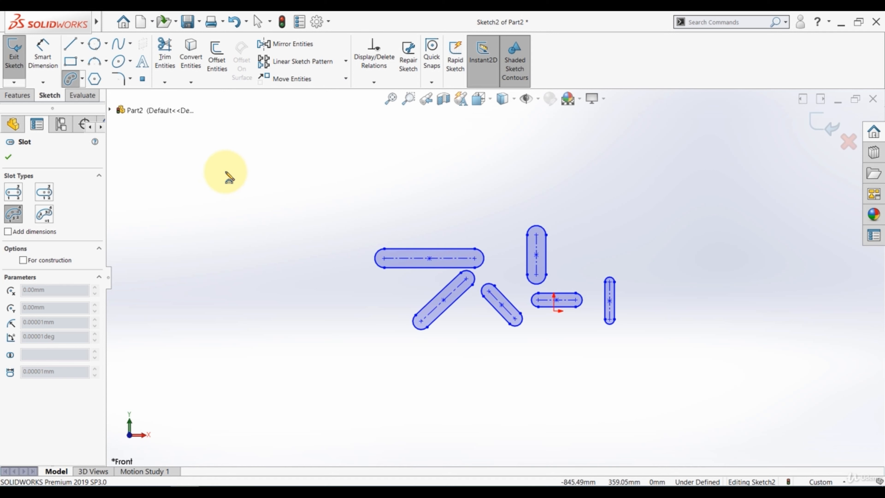
left_click(191, 165)
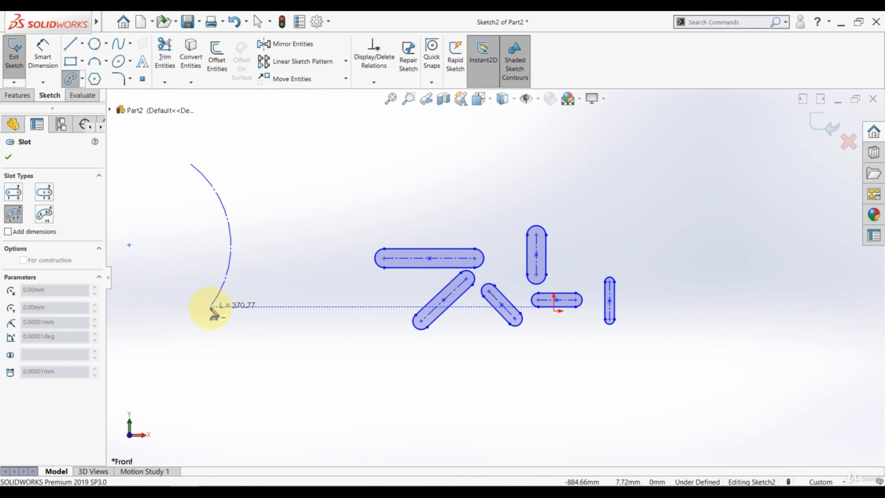
left_click(211, 307)
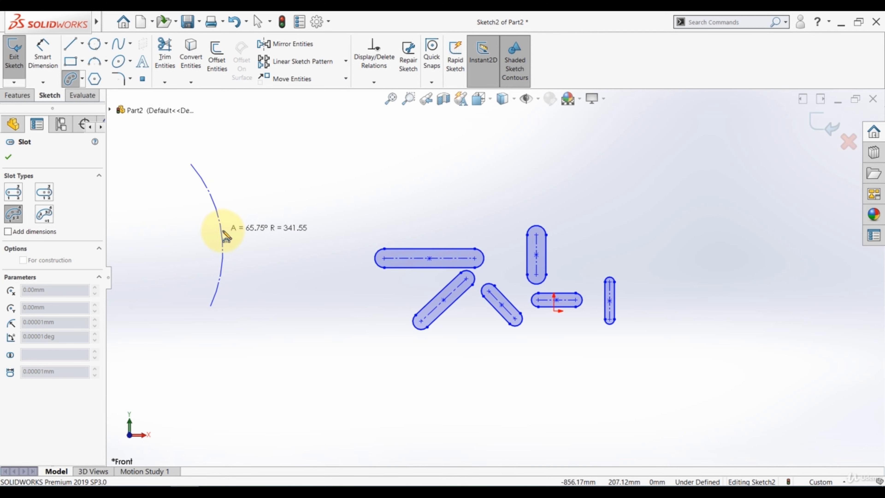
left_click(223, 231)
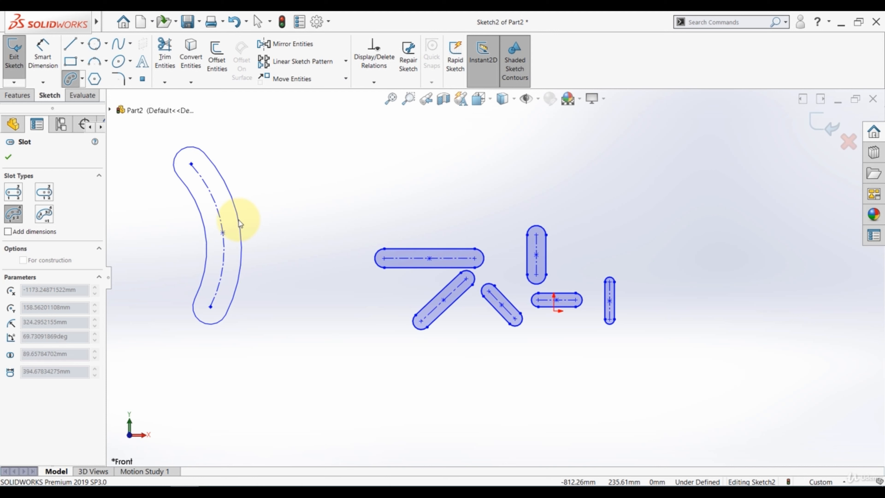
left_click(239, 219)
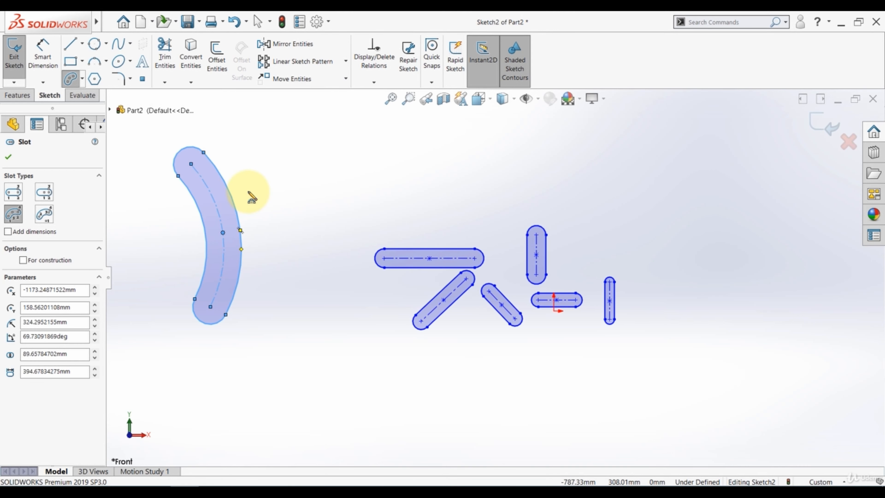
left_click(8, 157)
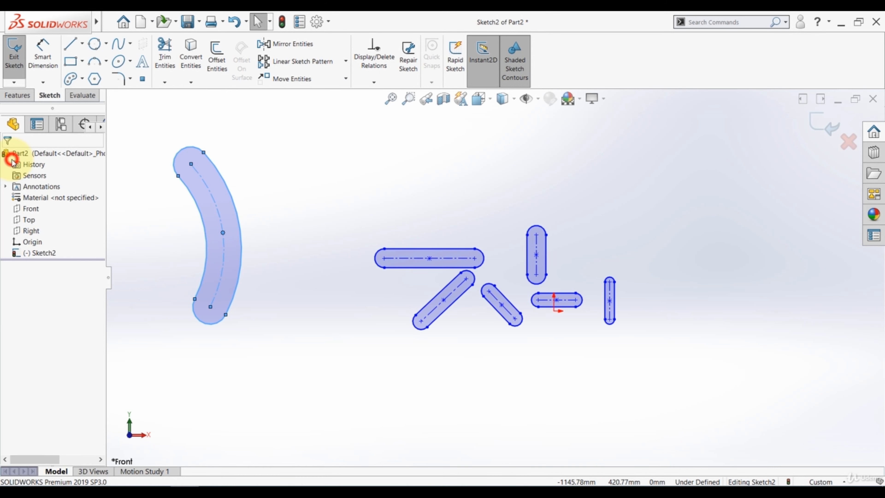
- Sketch a centerpoint arc slot above and to the right of the straight slots, with a radius of about 282 mm, an 88° arc and a 165 mm width
left_click(81, 81)
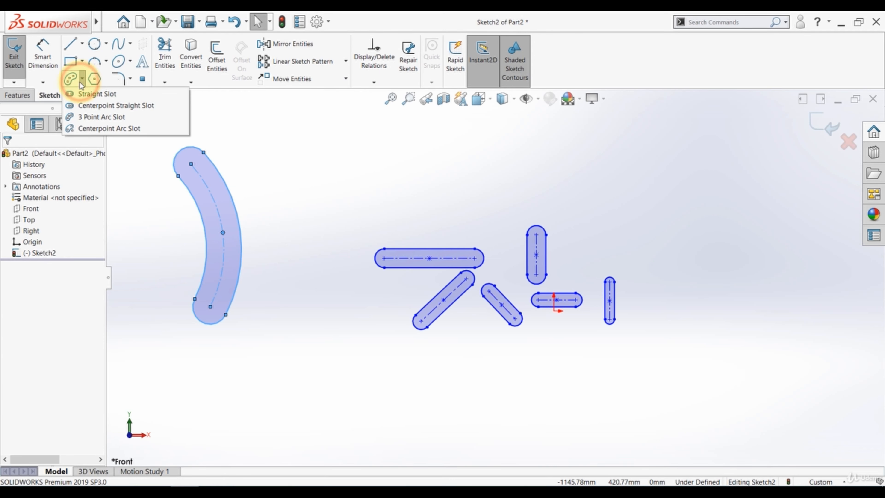
left_click(83, 129)
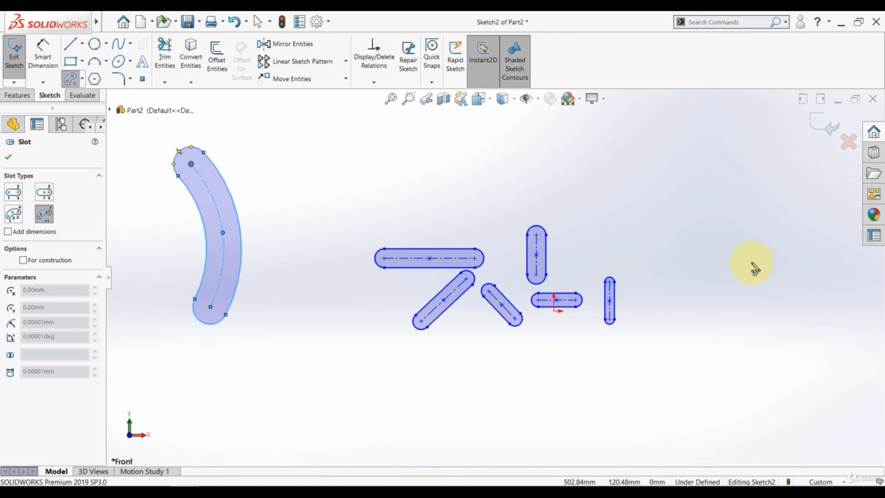
left_click(753, 259)
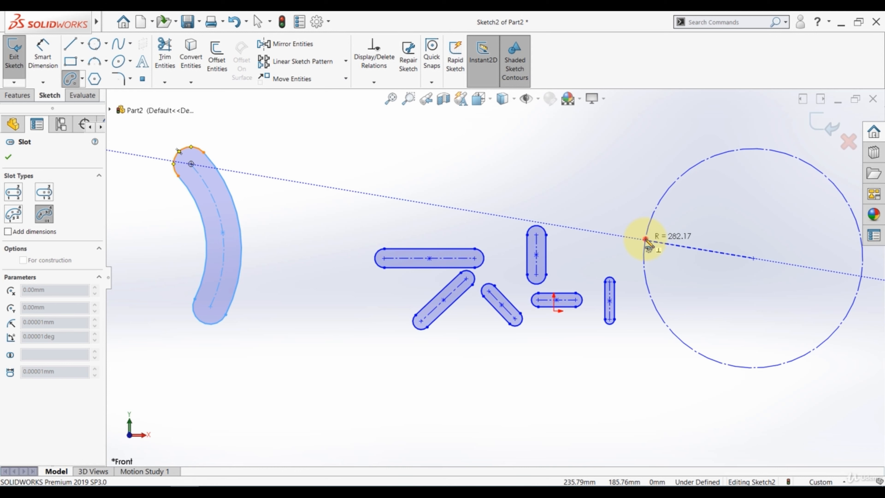
left_click(646, 239)
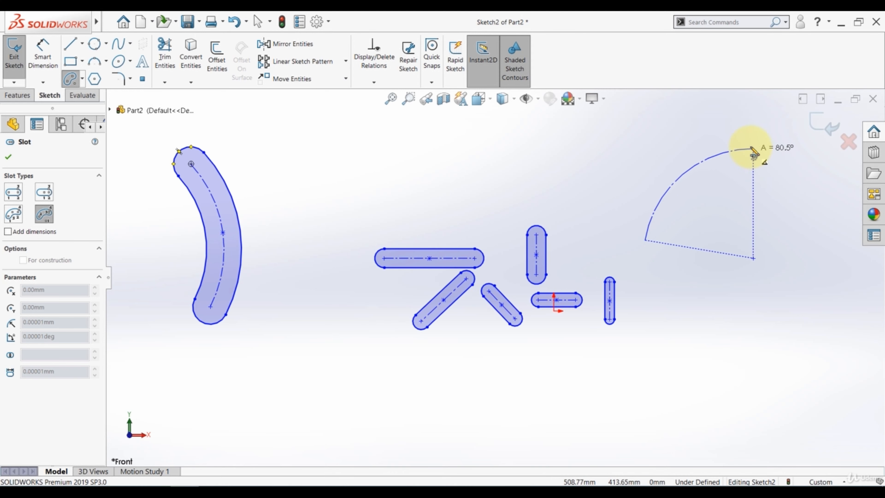
left_click(768, 150)
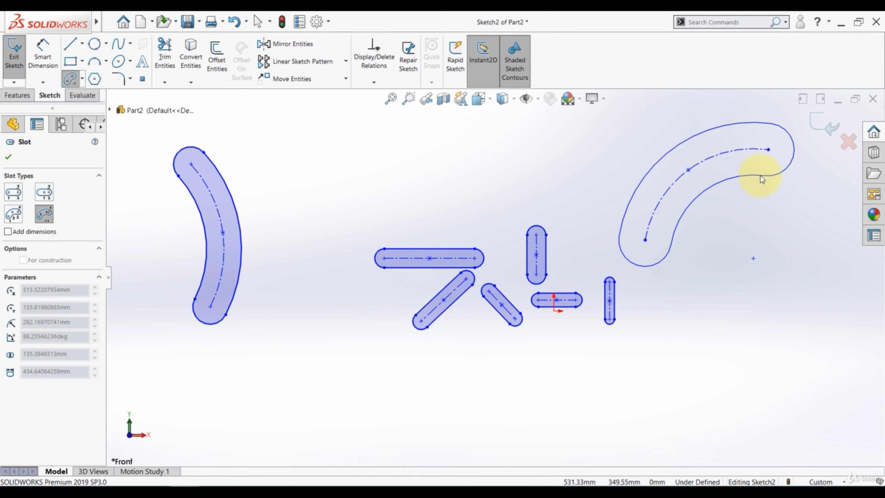
left_click(726, 186)
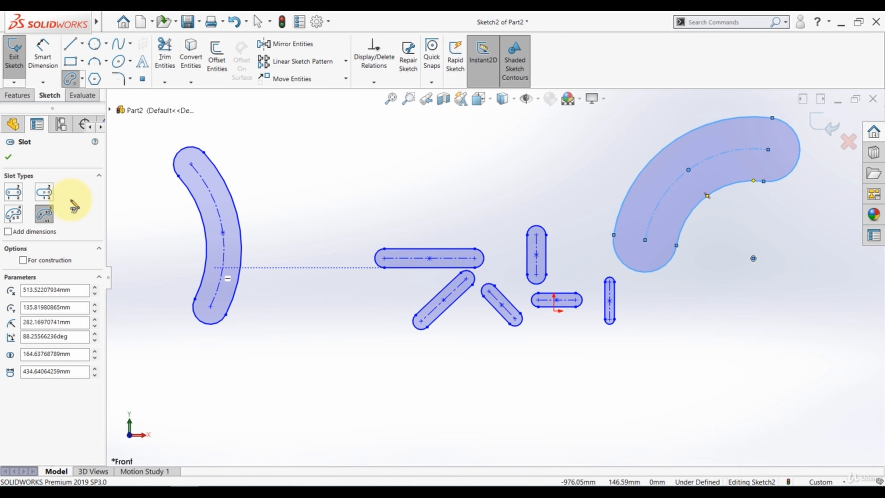
left_click(5, 159)
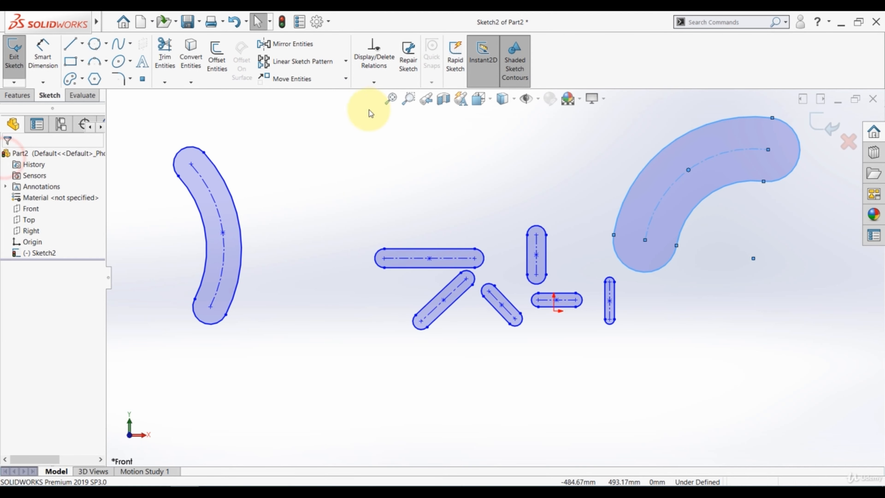
- Delete all the slots from the sketch
left_click(390, 105)
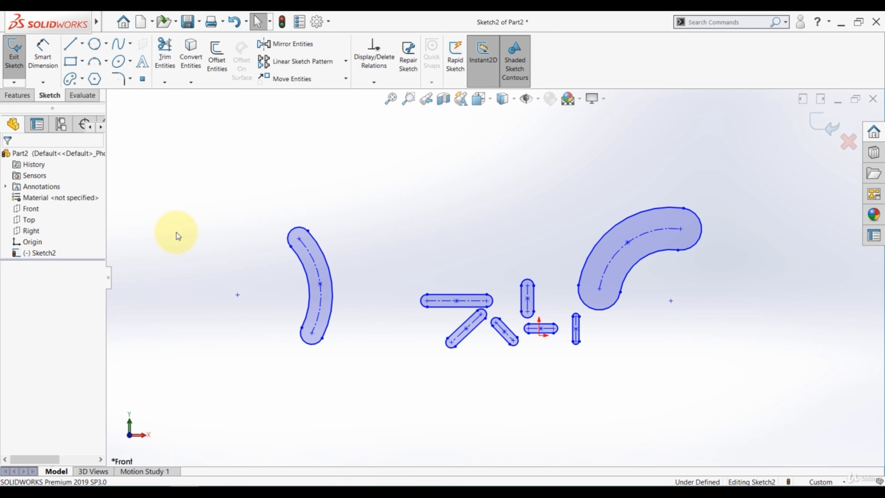
left_click(170, 256)
key("ctrl+a")
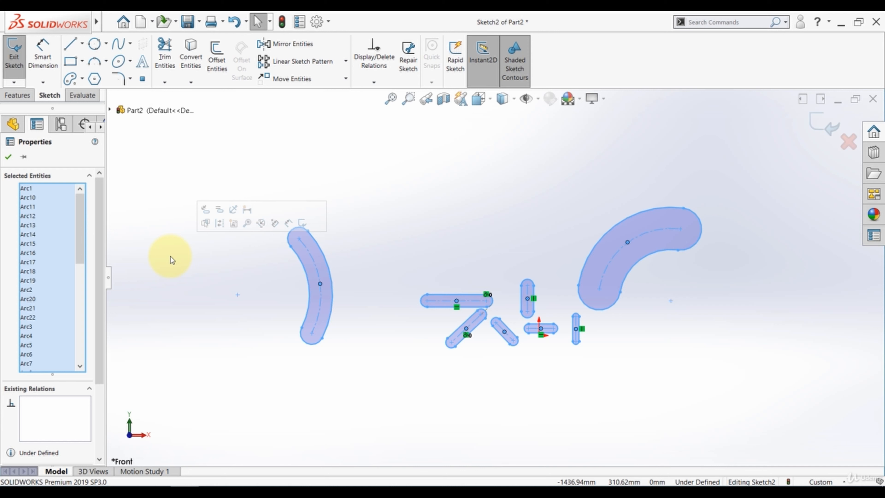
key("Delete")
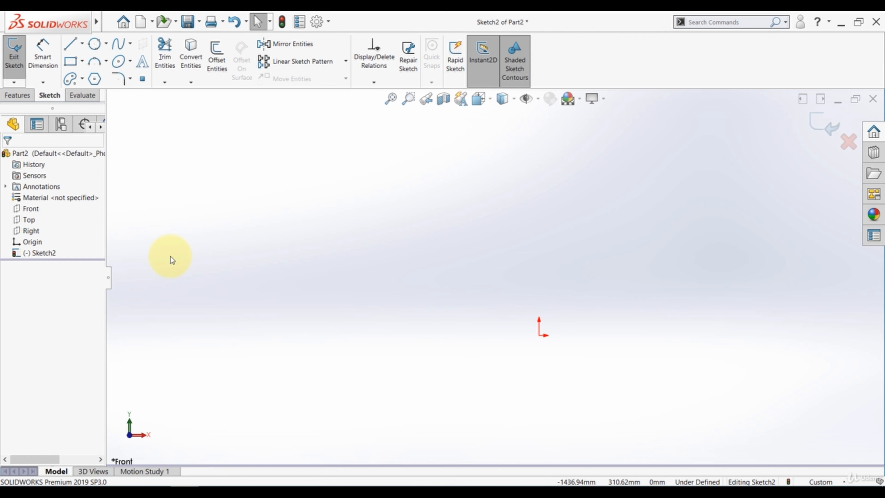
- Sketch a 3 point arc far left of the origin, from about (-1311, 584) to (-1038, -65) mm, bulging to the right
left_click(106, 61)
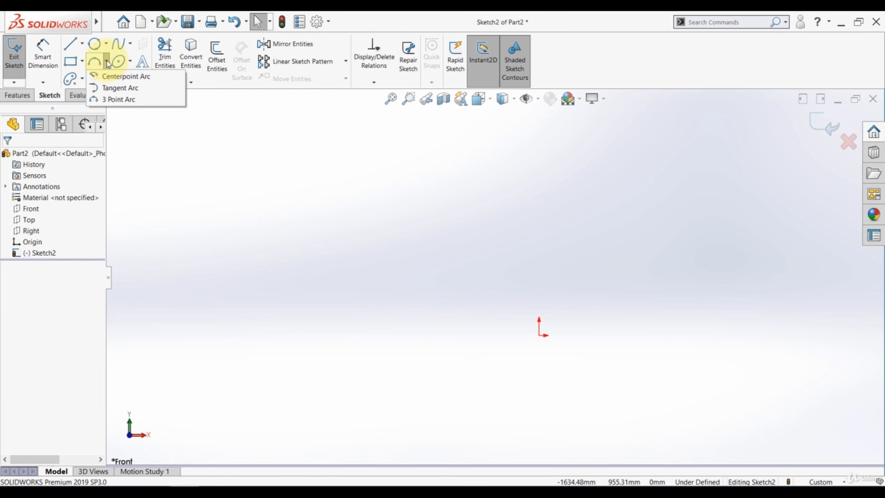
left_click(117, 100)
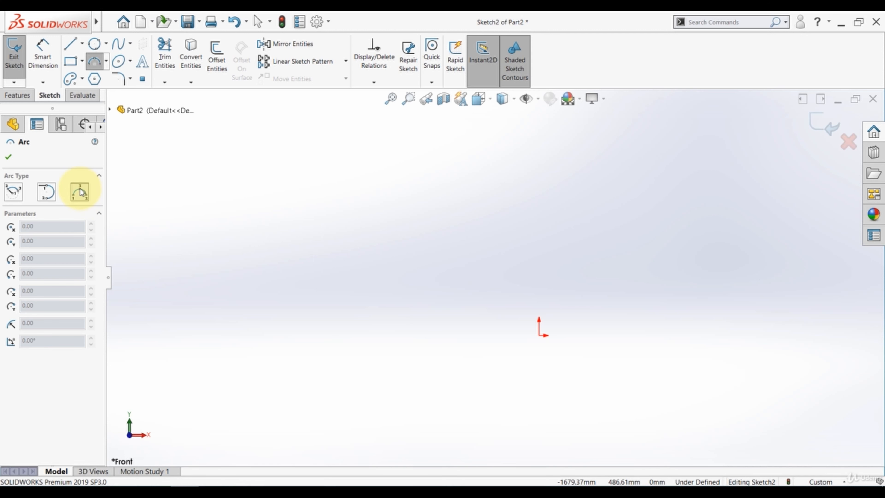
left_click(80, 192)
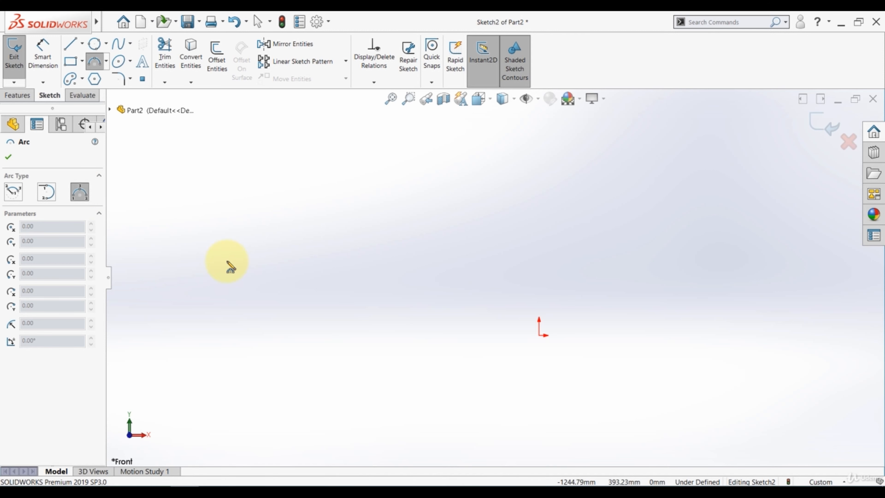
left_click(202, 185)
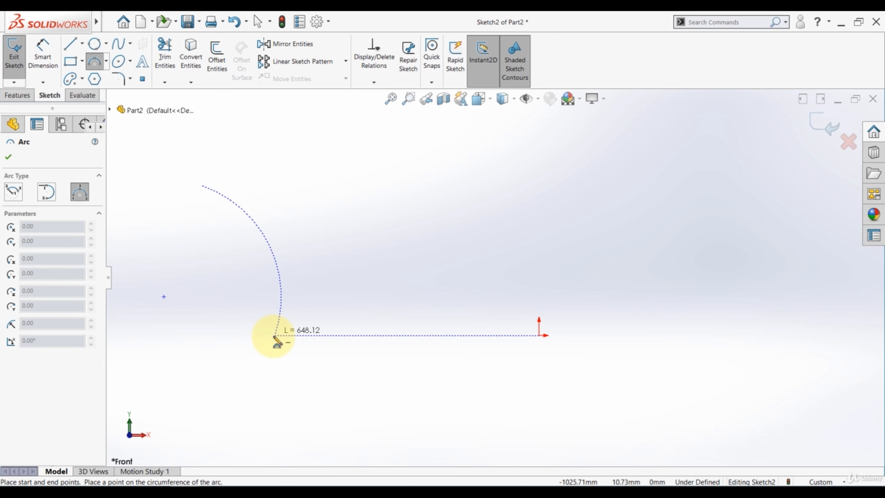
left_click(273, 353)
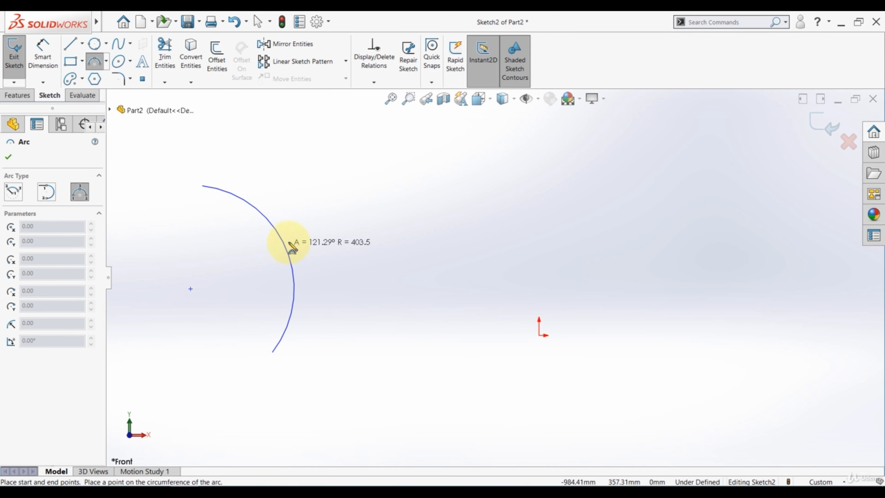
left_click(271, 252)
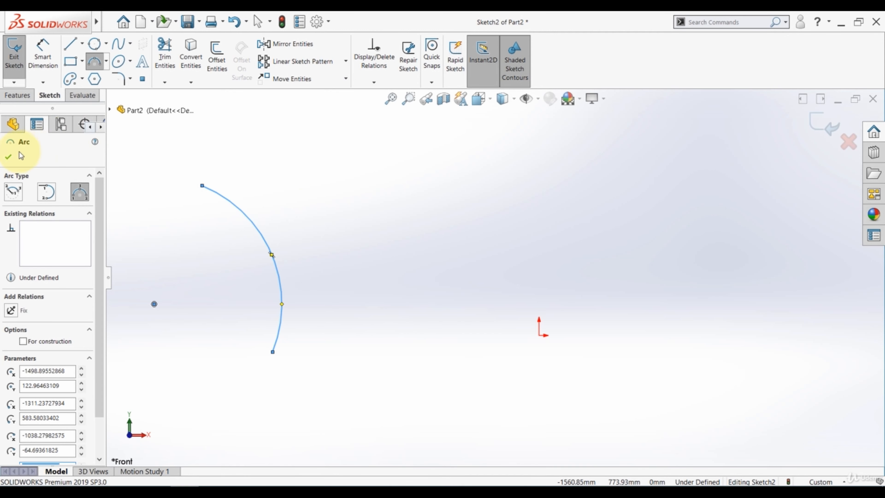
left_click(8, 157)
- Sketch a centerpoint arc above the origin, centred at about (529, 174) mm, with a radius of about 628 mm and a 55° sweep
left_click(107, 62)
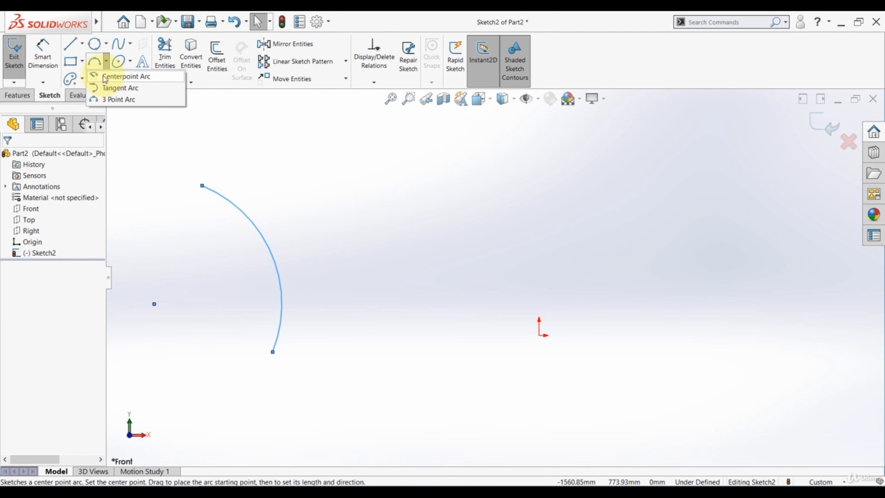
left_click(105, 76)
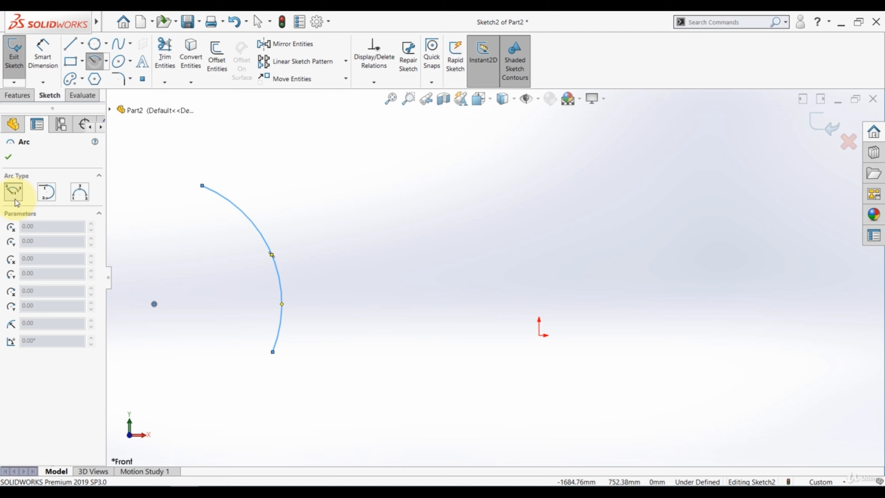
left_click(15, 199)
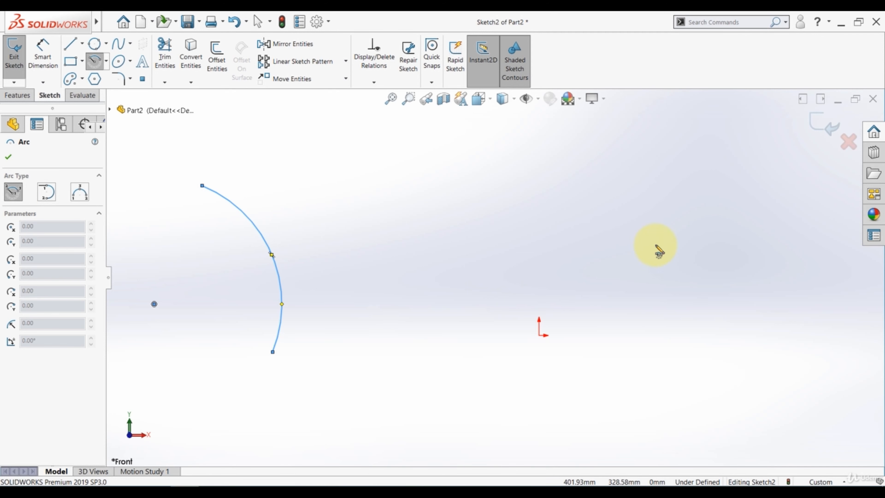
left_click(675, 290)
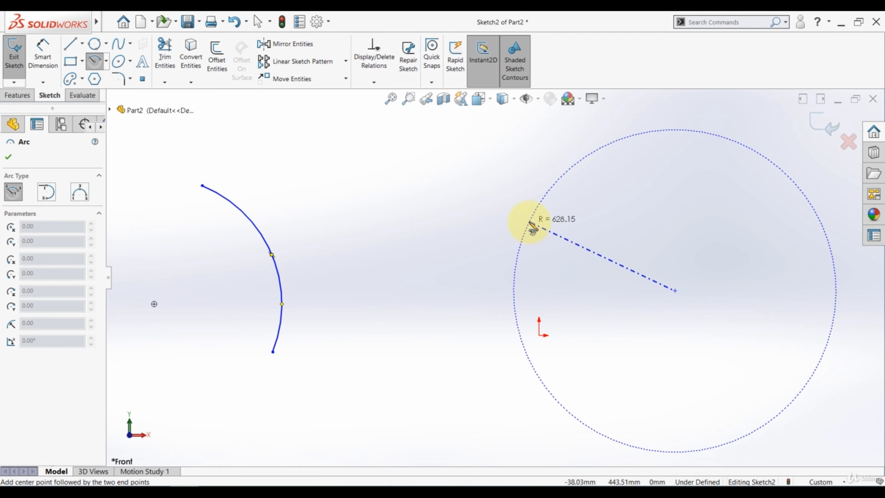
left_click(529, 222)
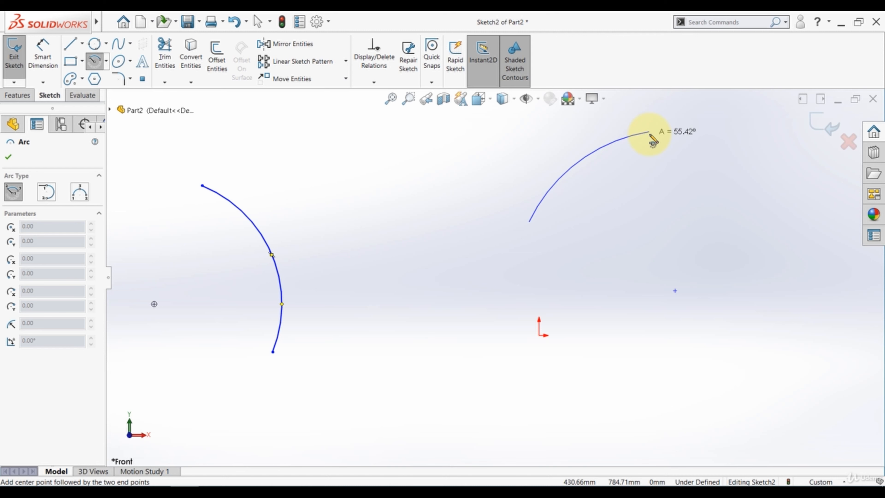
left_click(649, 131)
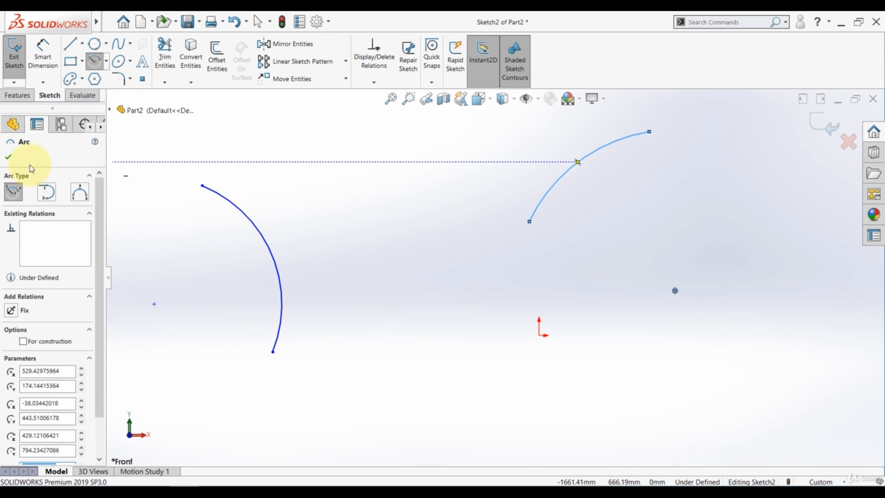
left_click(9, 156)
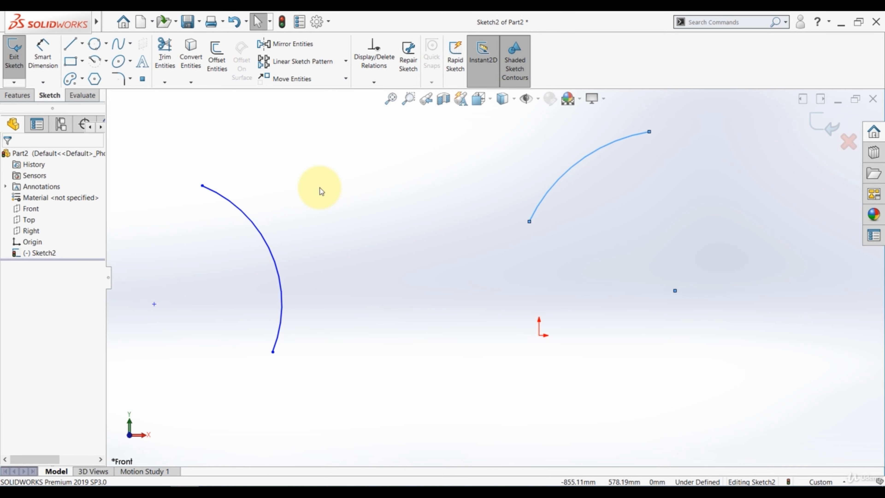
- Sketch a line sloping down to the right in the upper space between the two arcs
left_click(71, 45)
left_click(290, 147)
left_click(432, 190)
left_click(69, 44)
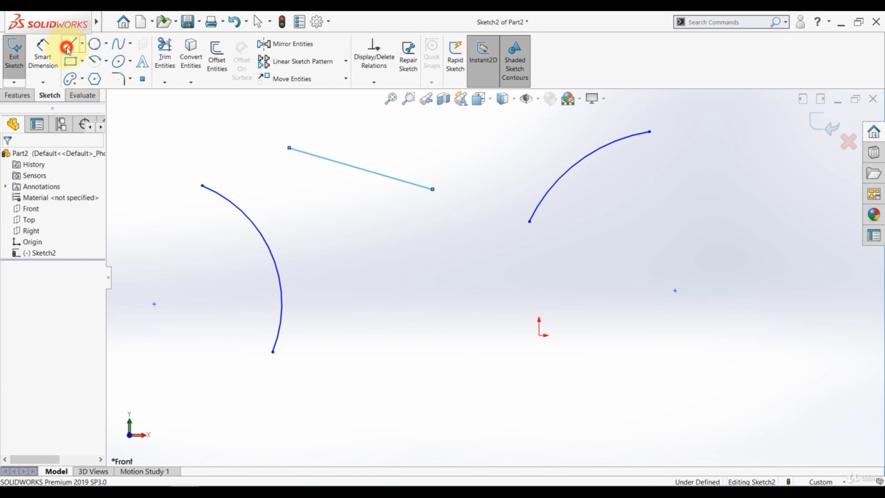
- Sketch a tangent arc from the line's lower right endpoint, curving down and back toward the left
left_click(106, 62)
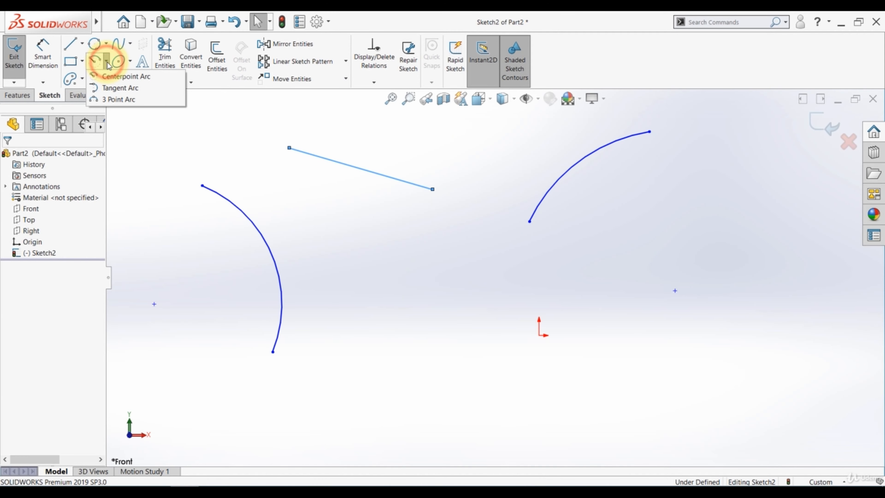
left_click(107, 89)
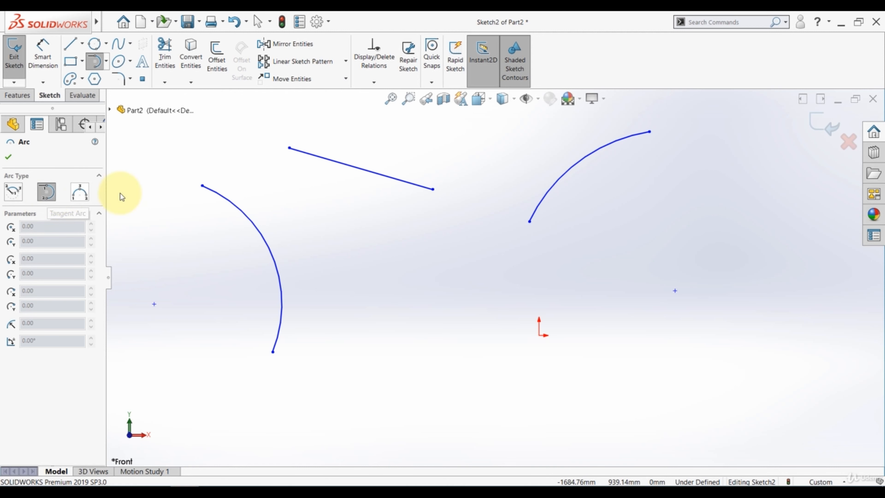
left_click(433, 189)
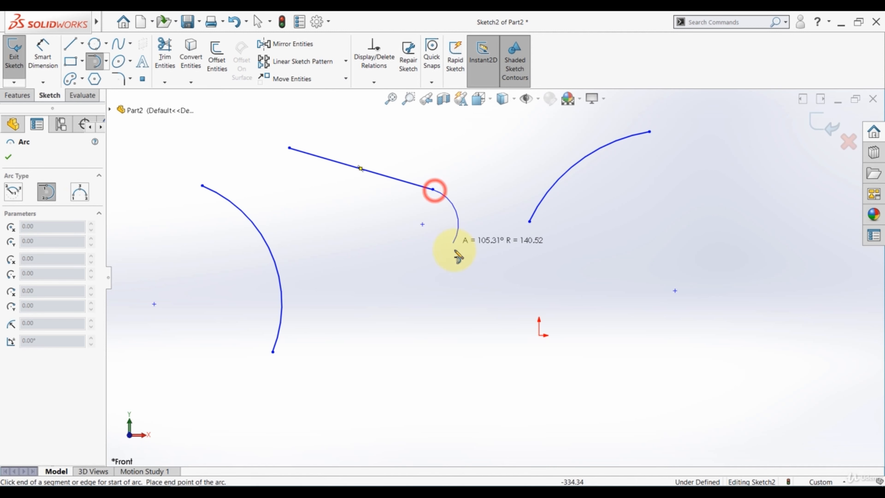
left_click(458, 341)
left_click(9, 157)
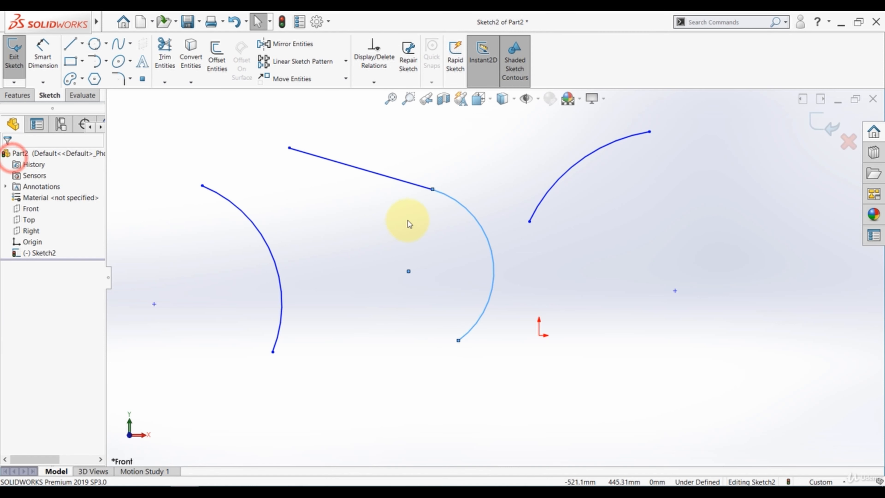
left_click(447, 177)
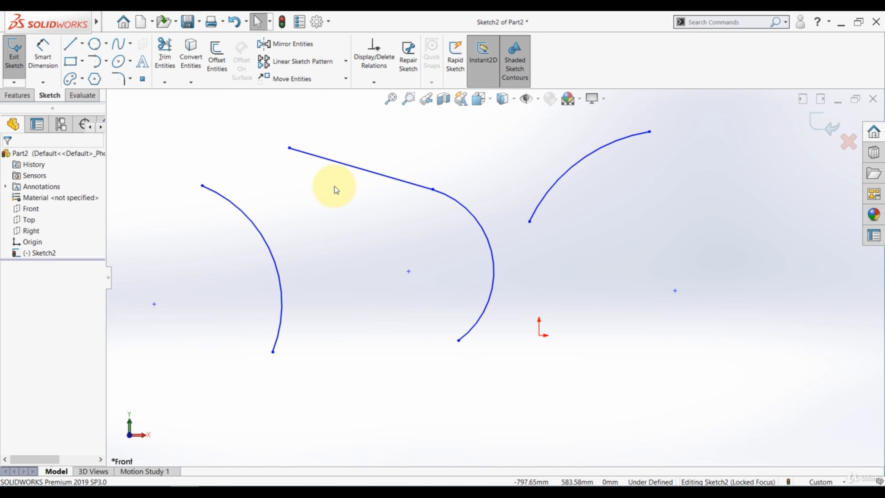
- Sketch a tangent arc from the centerpoint arc's upper endpoint, continuing it over and down to the right
left_click(106, 61)
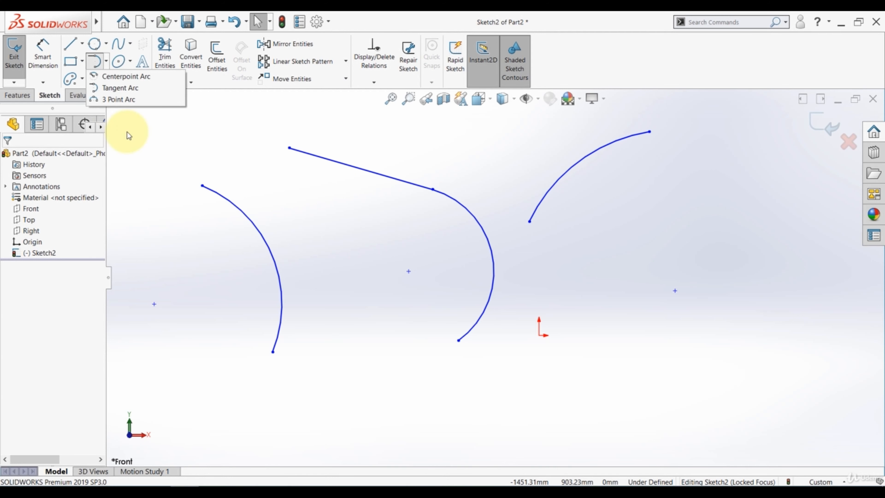
left_click(277, 183)
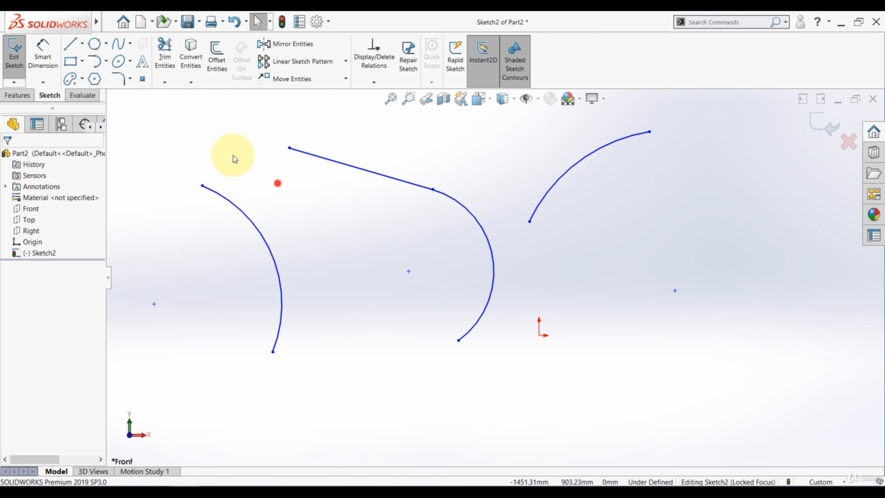
left_click(106, 61)
left_click(104, 88)
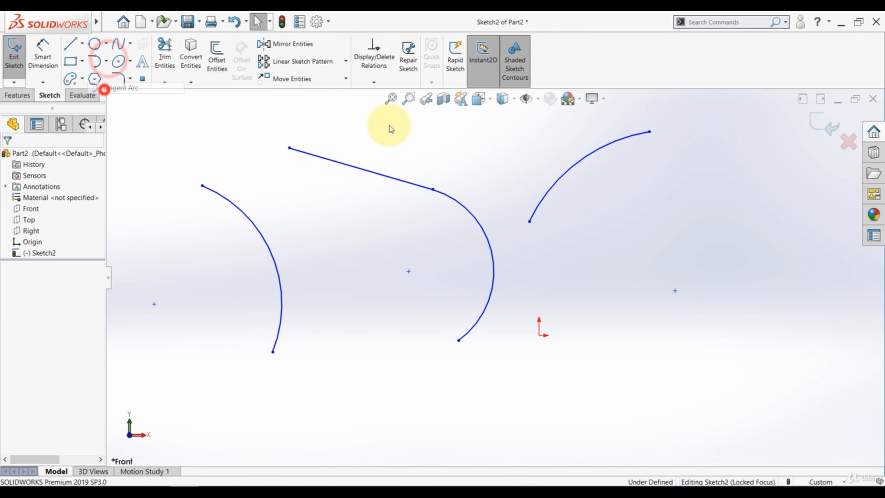
left_click(649, 131)
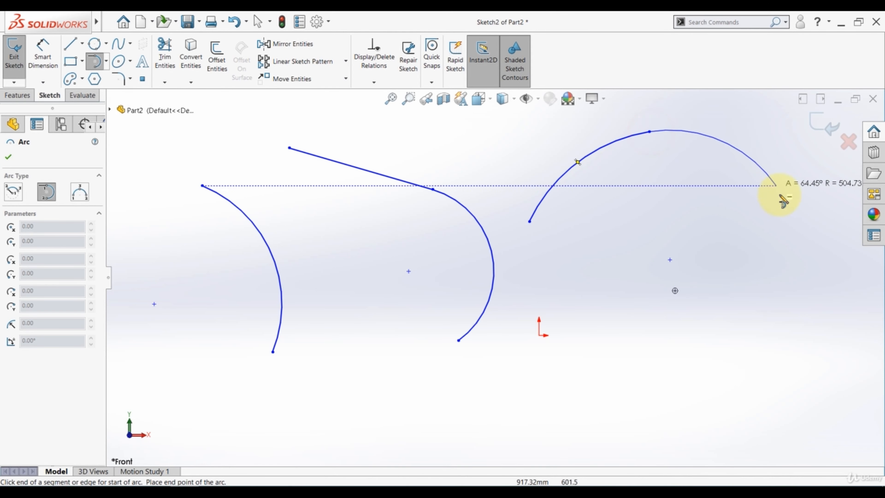
left_click(793, 240)
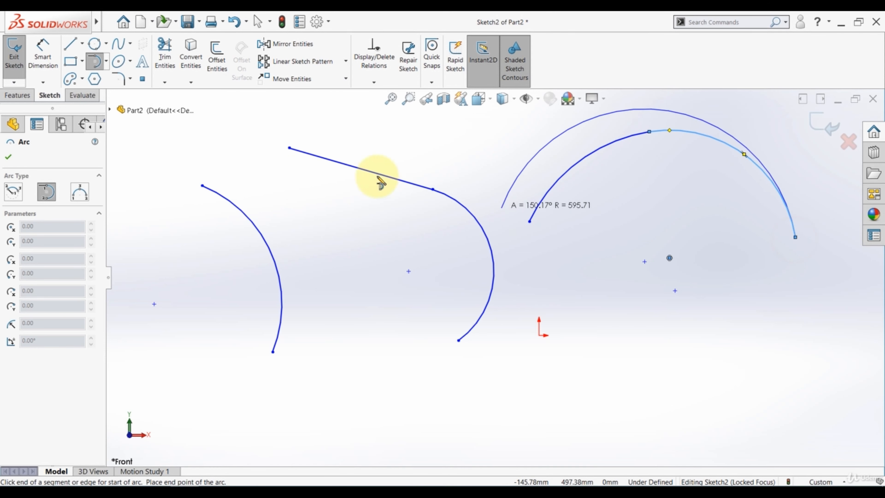
left_click(94, 61)
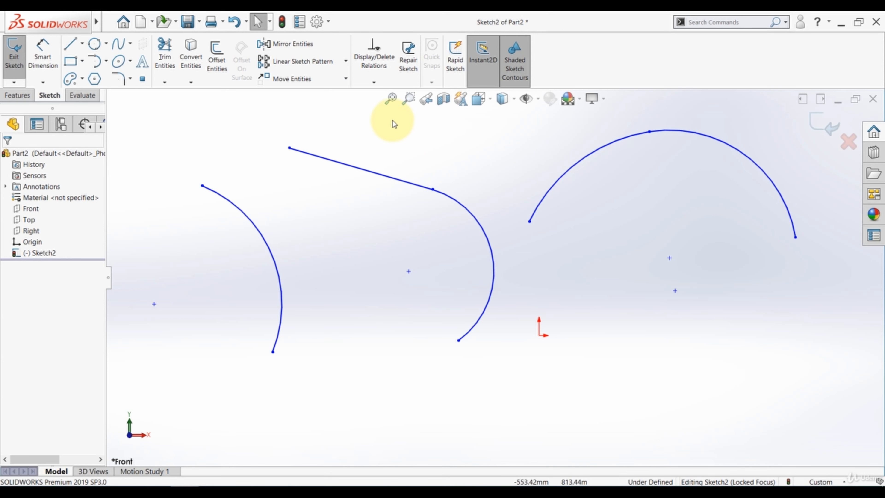
- Delete all the arcs and the line from the sketch
left_click(391, 100)
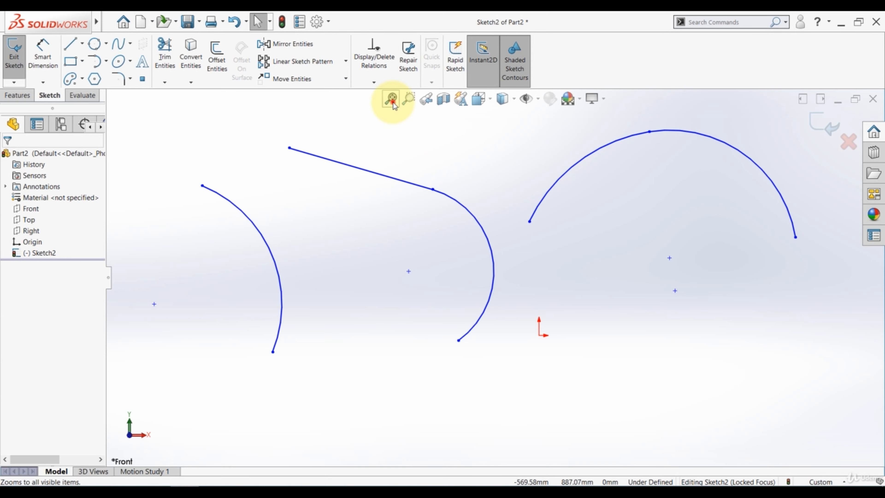
left_click(312, 163)
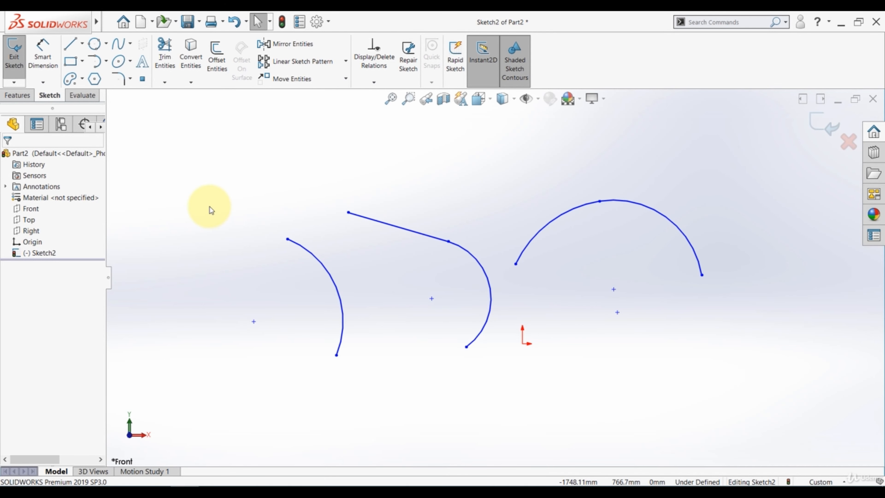
left_click(209, 206)
key("ctrl+a")
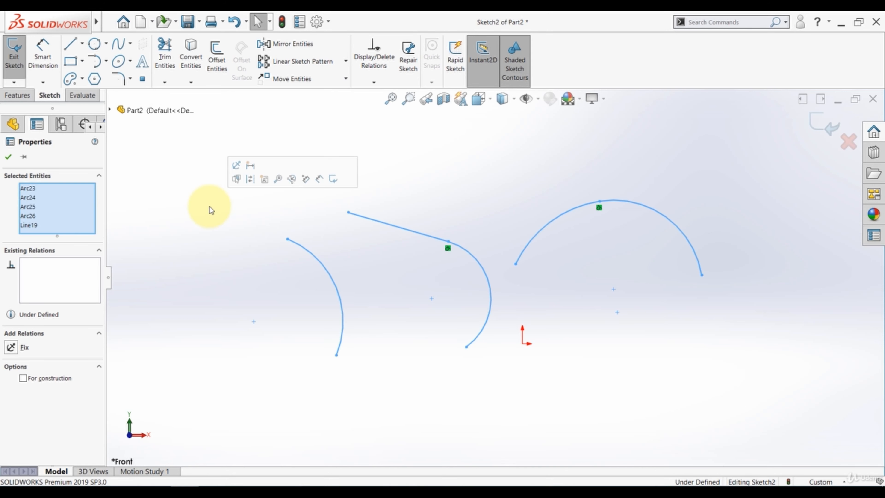
key("Delete")
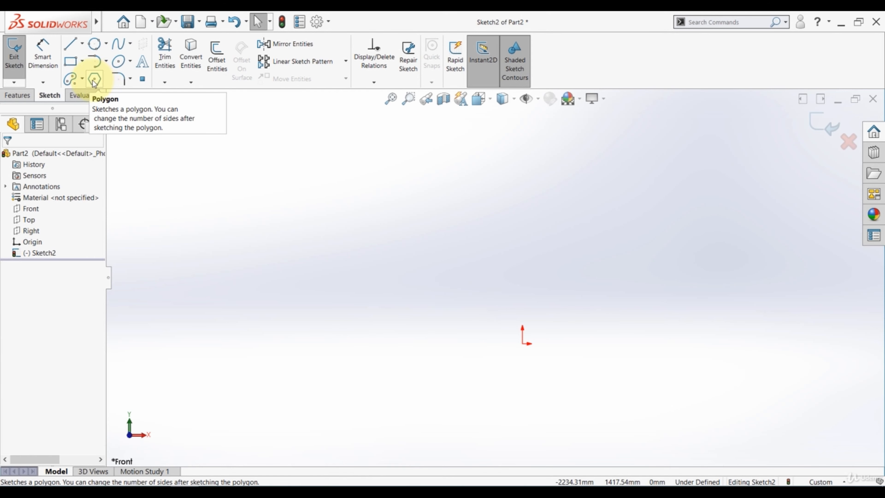
- Sketch a five-sided polygon centred at about (-948, 772) mm and switch it to a circumscribed circle about 1007 mm in diameter
left_click(92, 81)
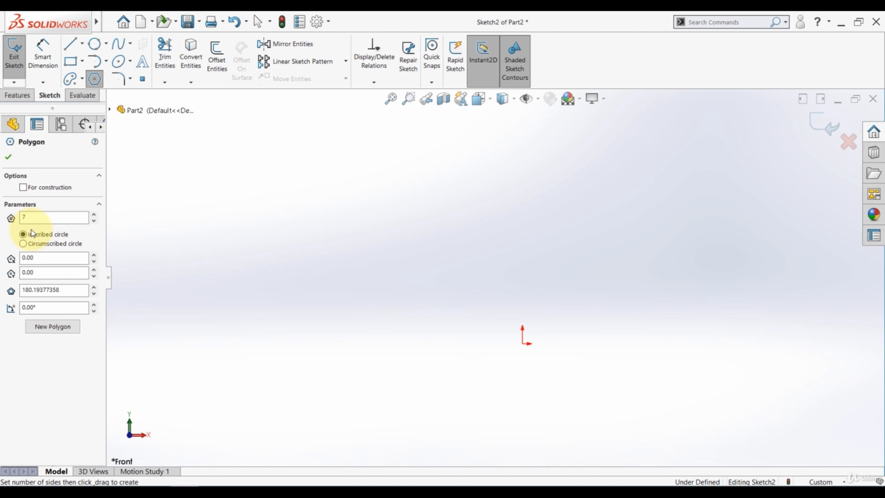
double_click(31, 216)
type("5")
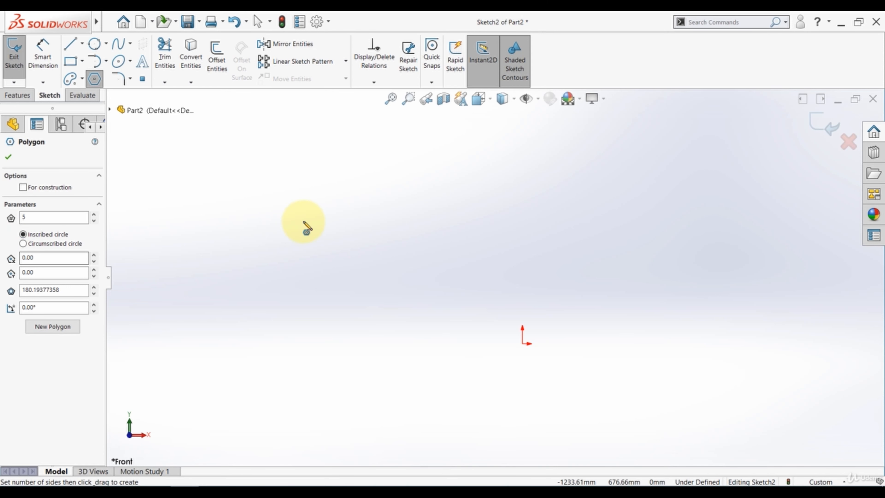
left_click_drag(352, 204, 324, 291)
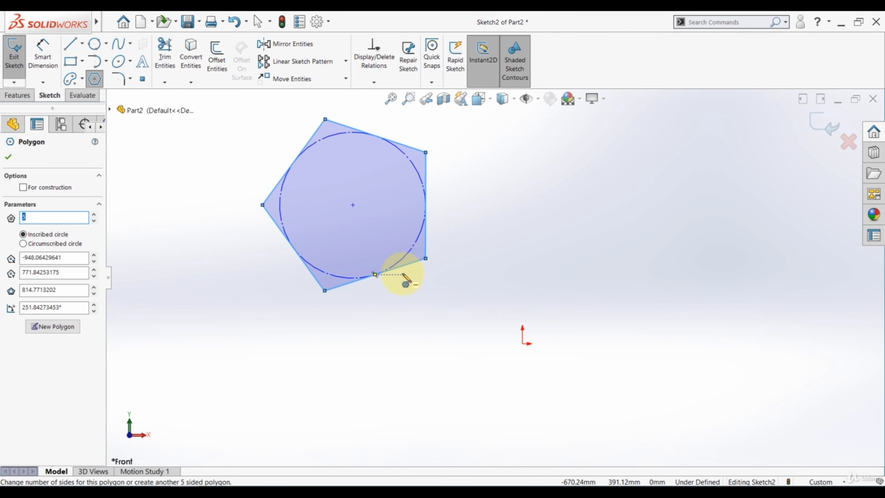
left_click(23, 244)
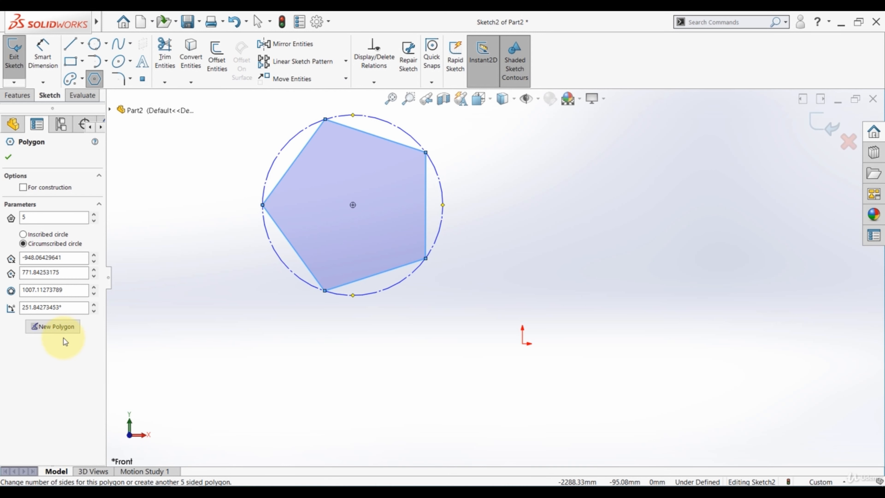
- Sketch a second five-sided polygon with an inscribed circle about 581 mm in diameter, centred at about (572, 921) mm
left_click(49, 331)
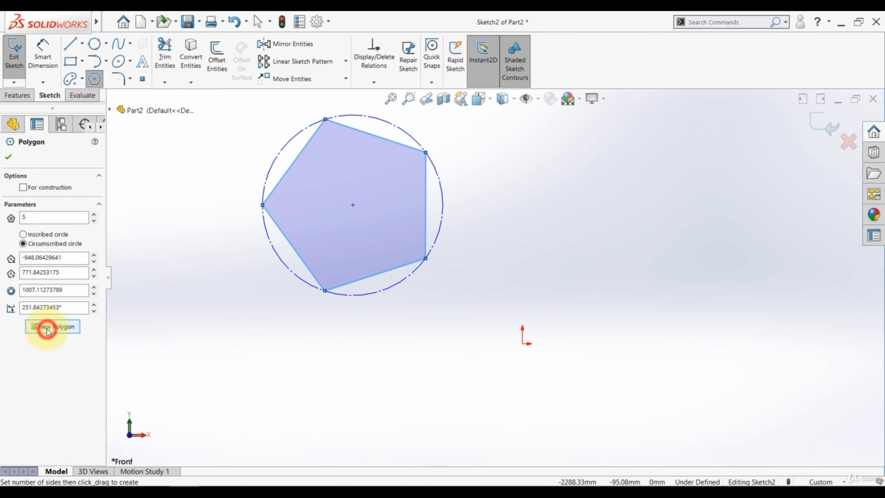
left_click(22, 234)
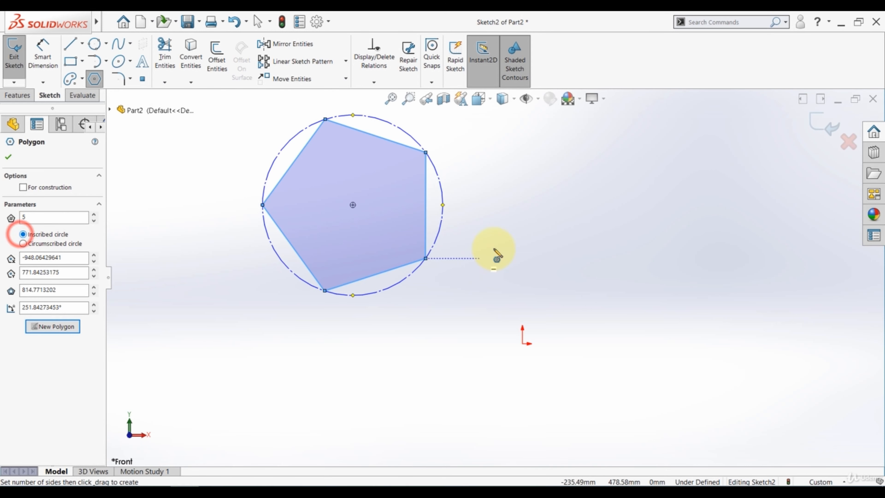
left_click(624, 178)
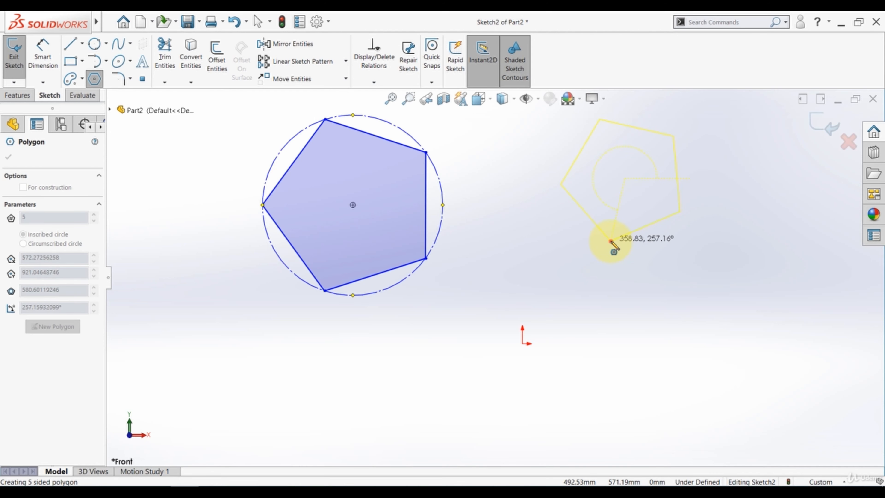
left_click(610, 240)
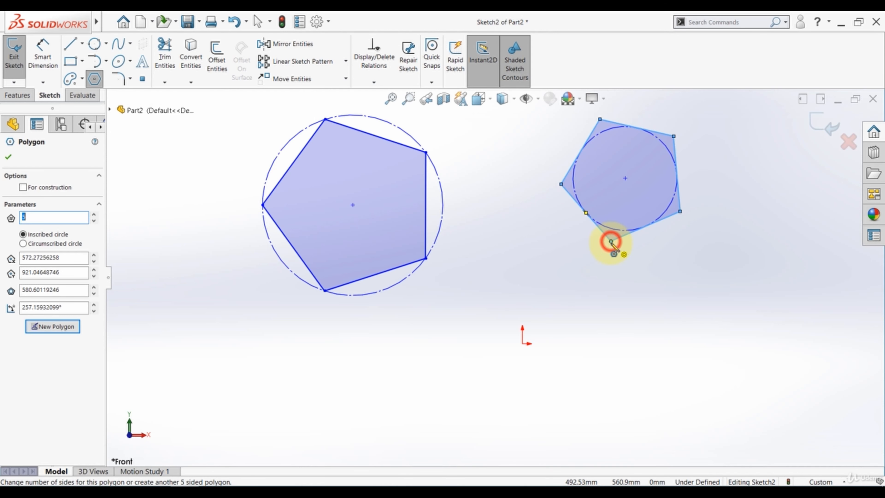
left_click(7, 157)
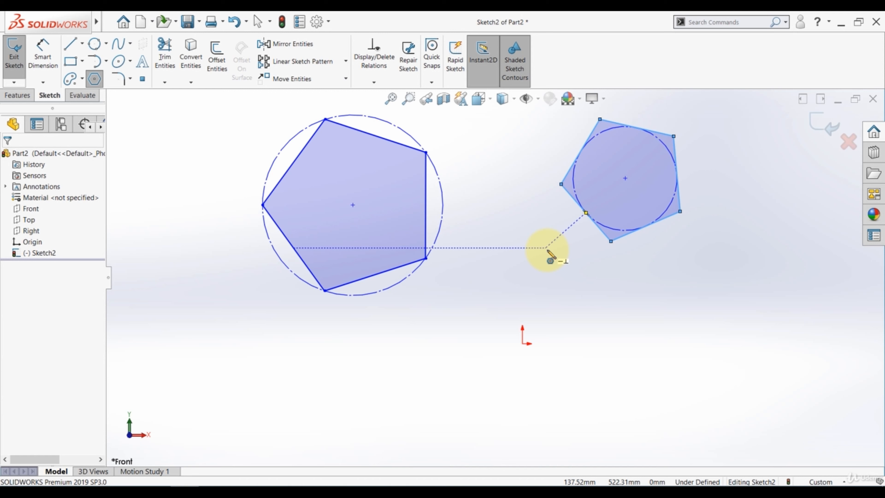
- Sketch an eight-sided polygon with an inscribed circle about 495 mm in diameter, centred at about (-884, -306) mm
left_click(97, 84)
left_click(98, 84)
double_click(39, 217)
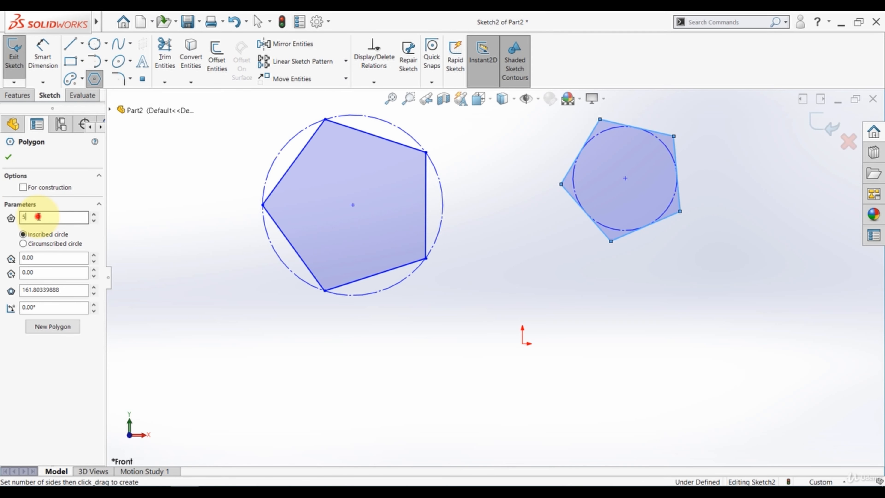
type("8")
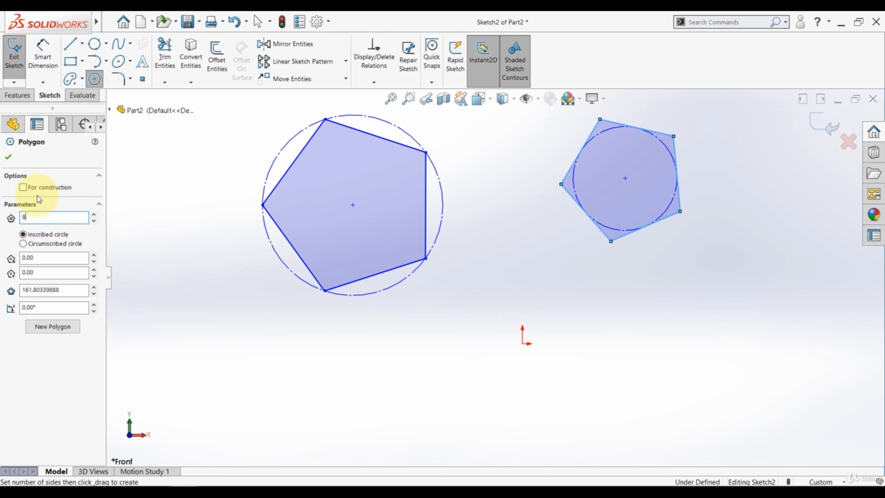
left_click(364, 397)
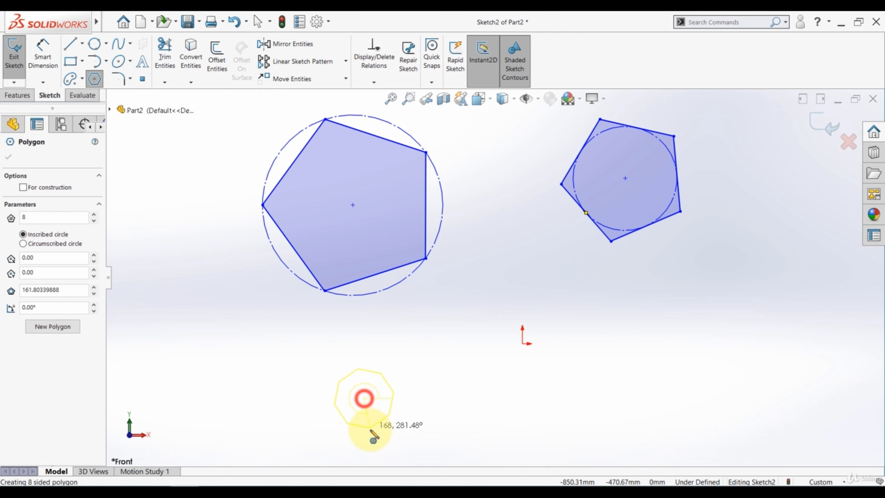
left_click(379, 444)
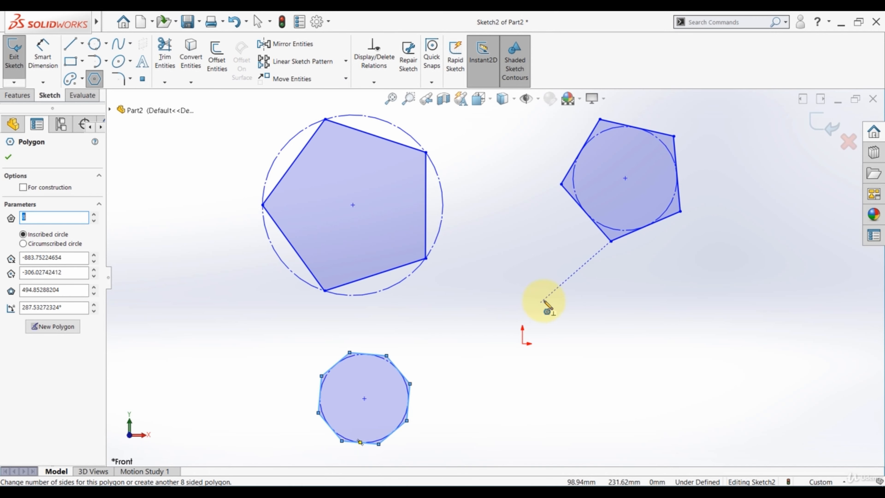
- Sketch another eight-sided polygon centred on the origin, with an inscribed circle about 706 mm in diameter
left_click(522, 343)
left_click(537, 276)
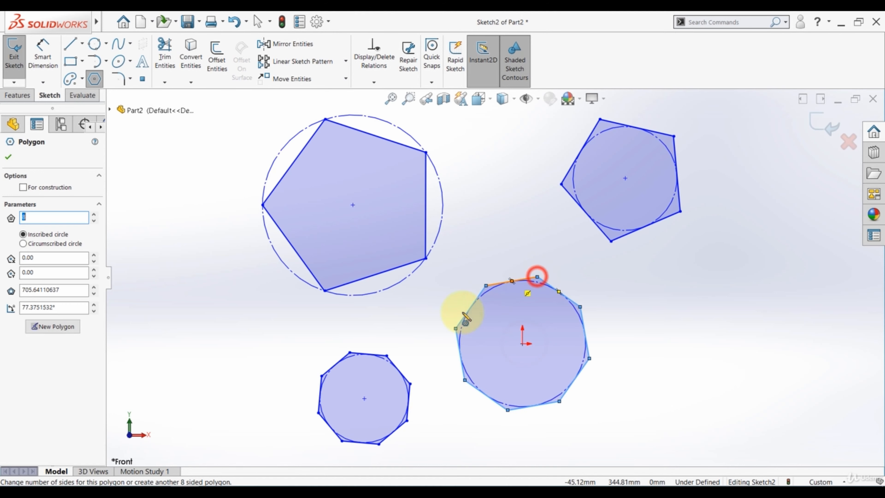
left_click(9, 158)
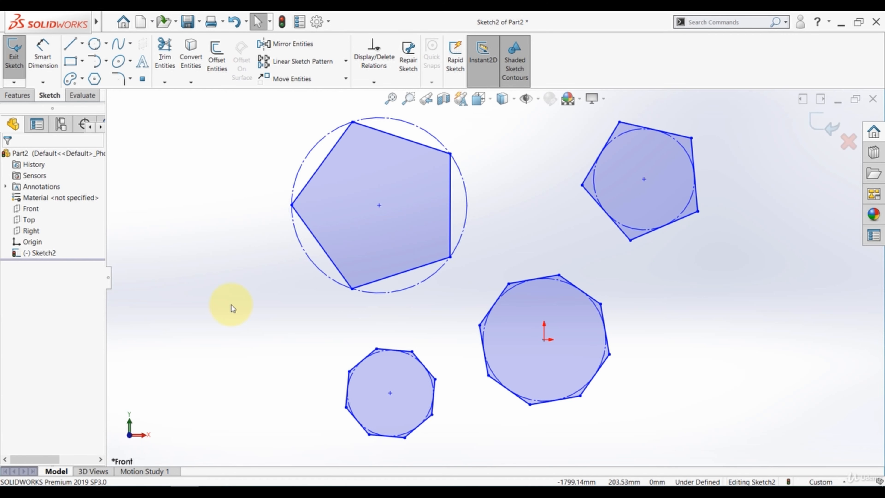
- Delete all four polygons from the sketch
key("ctrl+a")
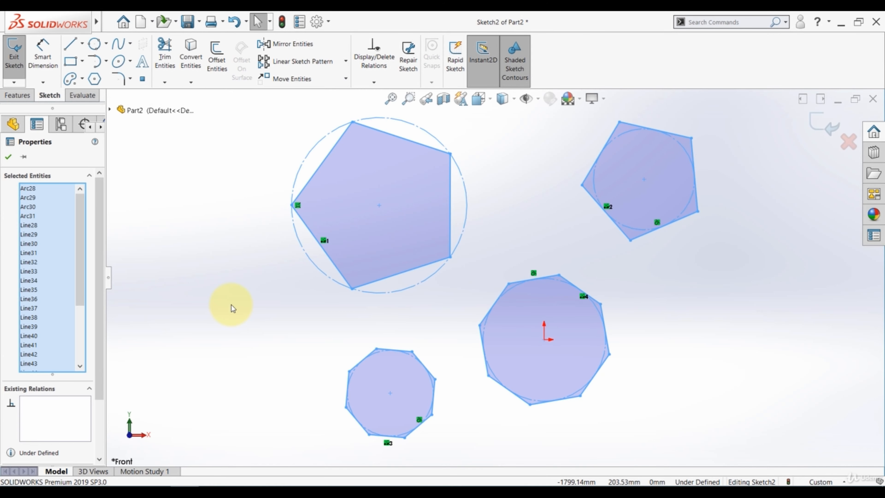
key("Delete")
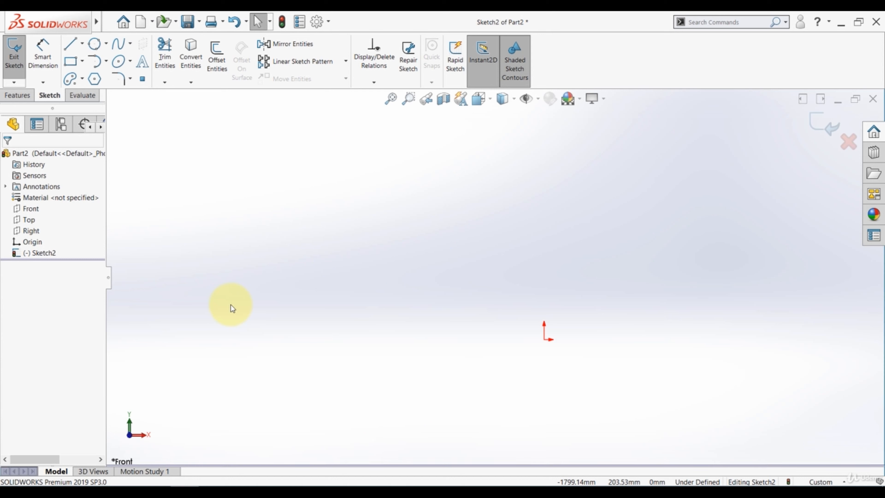
- Sketch a horizontal ellipse centred at about (-1220, 653) mm, with radii of about 783 mm and 233 mm
left_click(130, 62)
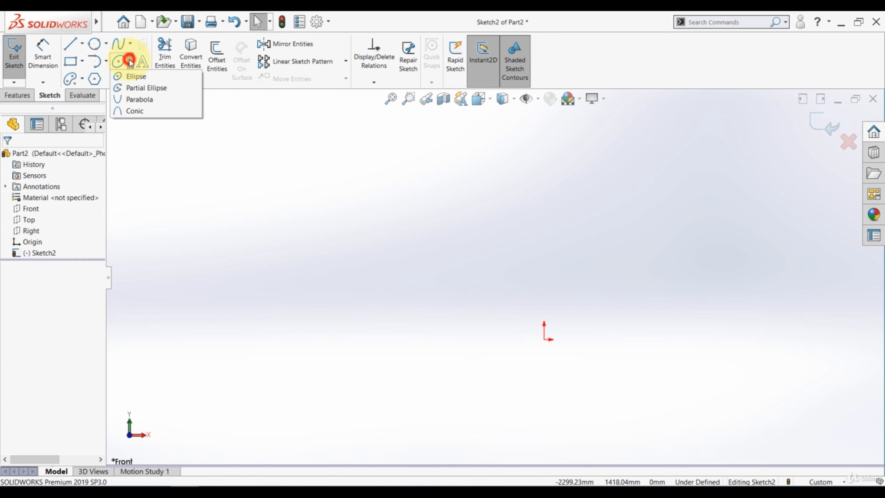
left_click(130, 78)
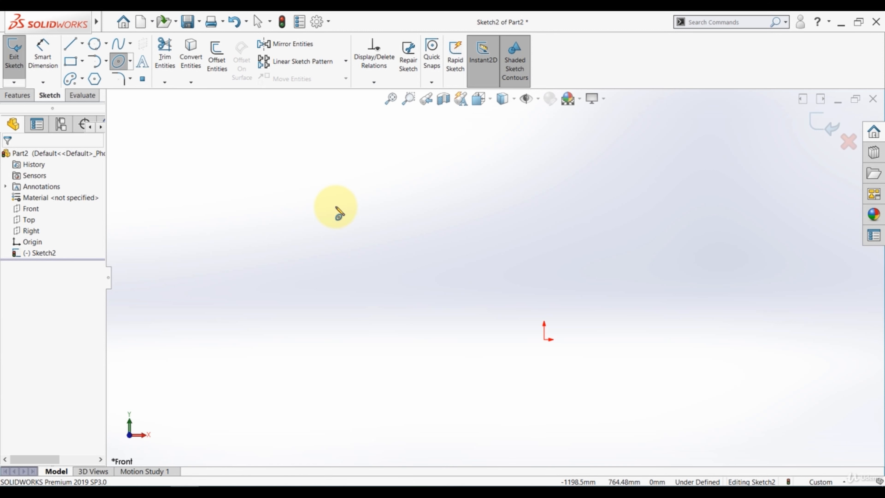
left_click(331, 226)
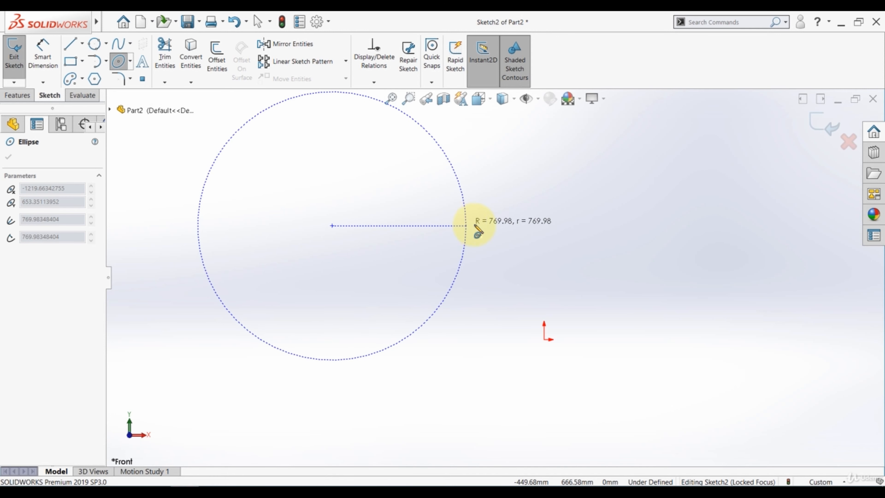
left_click(468, 226)
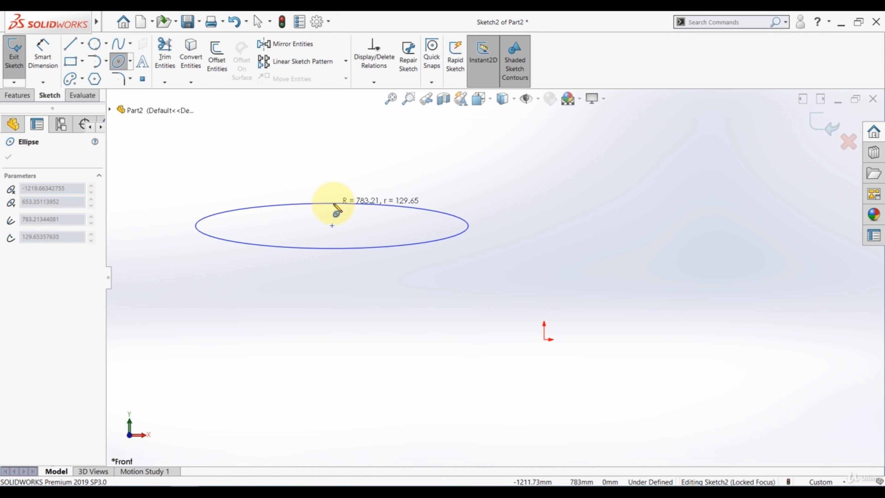
left_click(334, 185)
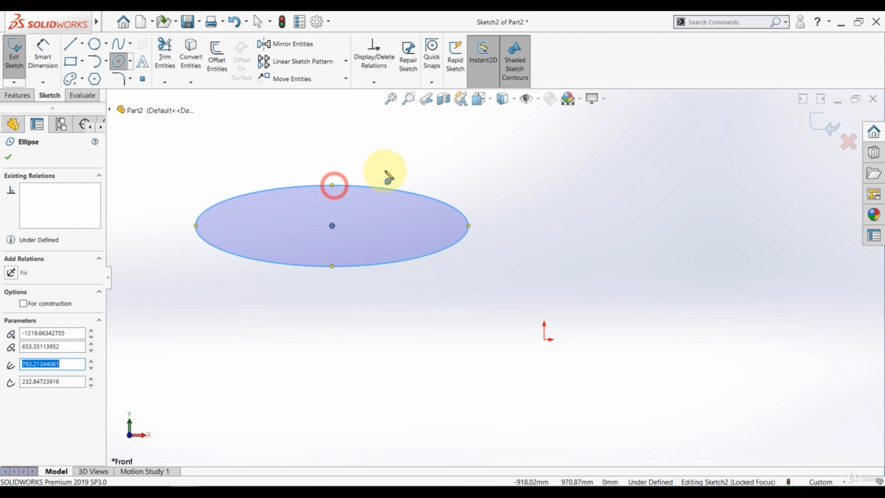
- Sketch a second ellipse tilted up to the right, centred at about (818, 582) mm, with radii of about 673 mm and 299 mm
left_click(130, 62)
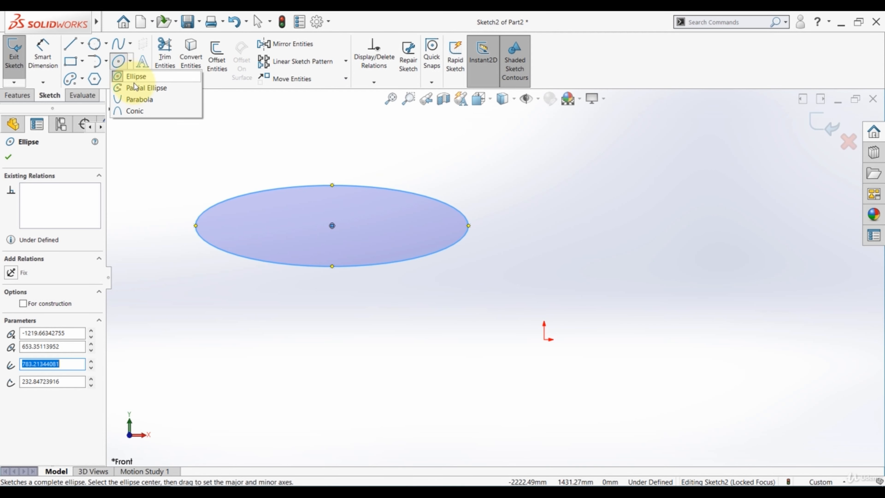
left_click(129, 76)
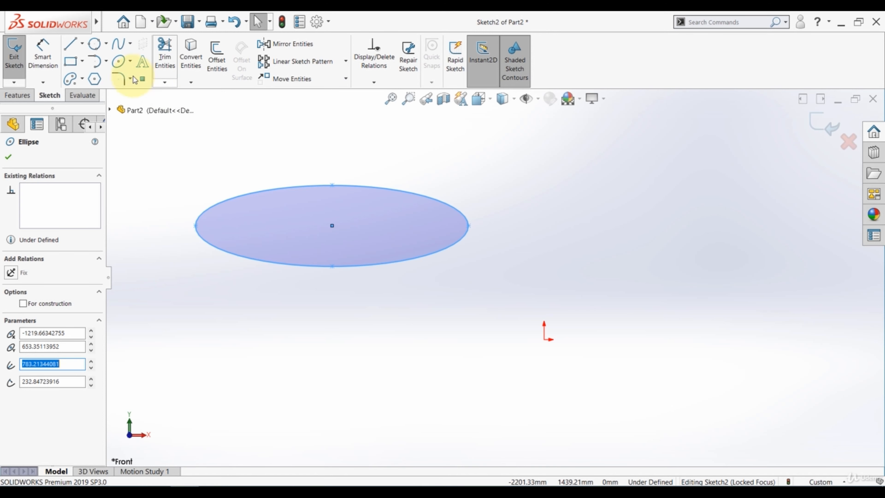
left_click(118, 61)
left_click(686, 238)
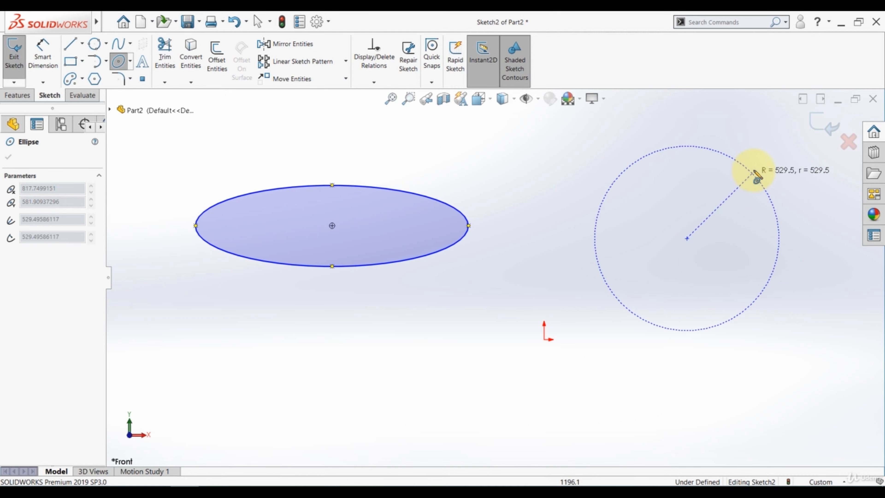
left_click(761, 150)
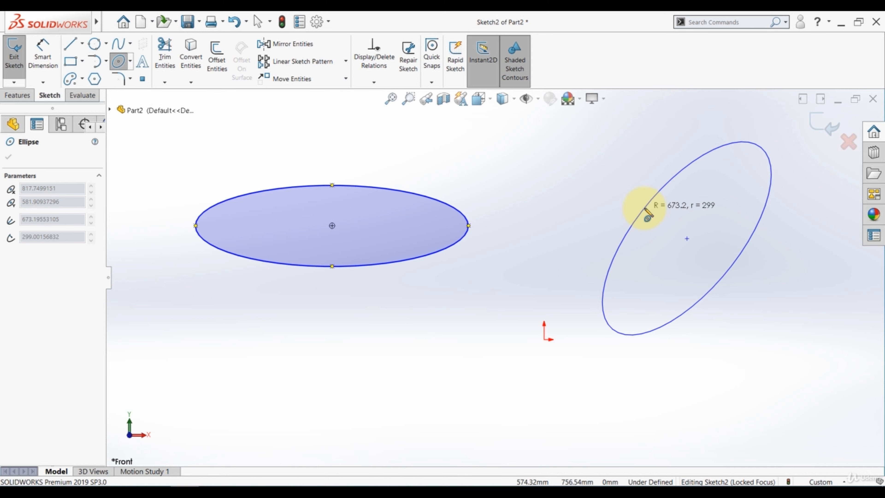
left_click(644, 209)
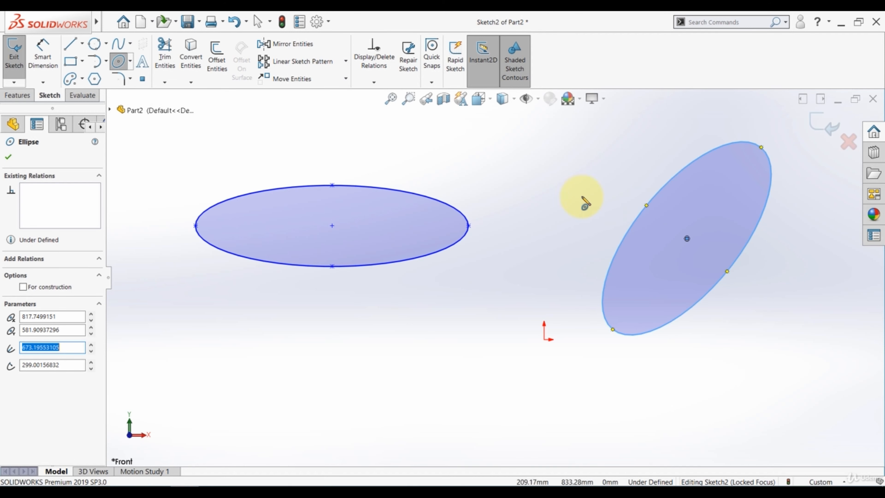
left_click(7, 159)
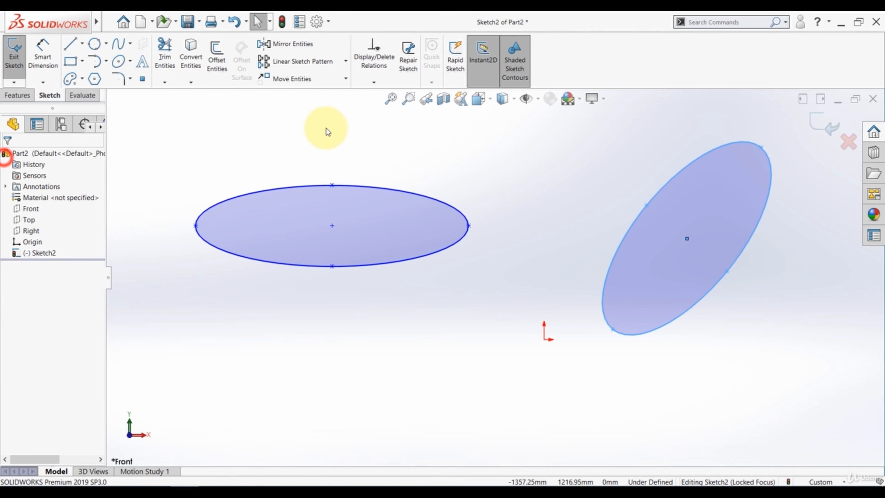
left_click(390, 99)
left_click(319, 169)
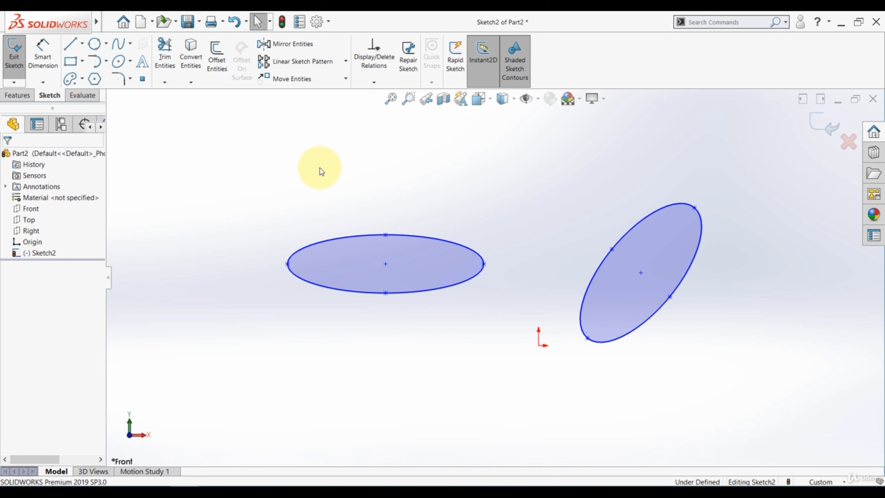